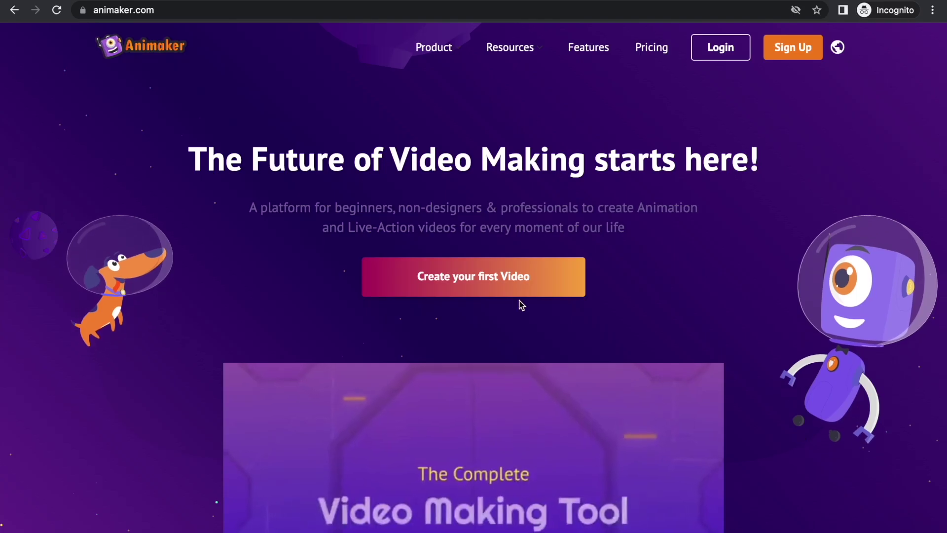
Start a new video from Create > Create a video > Blank Page on the dashboard
click(504, 294)
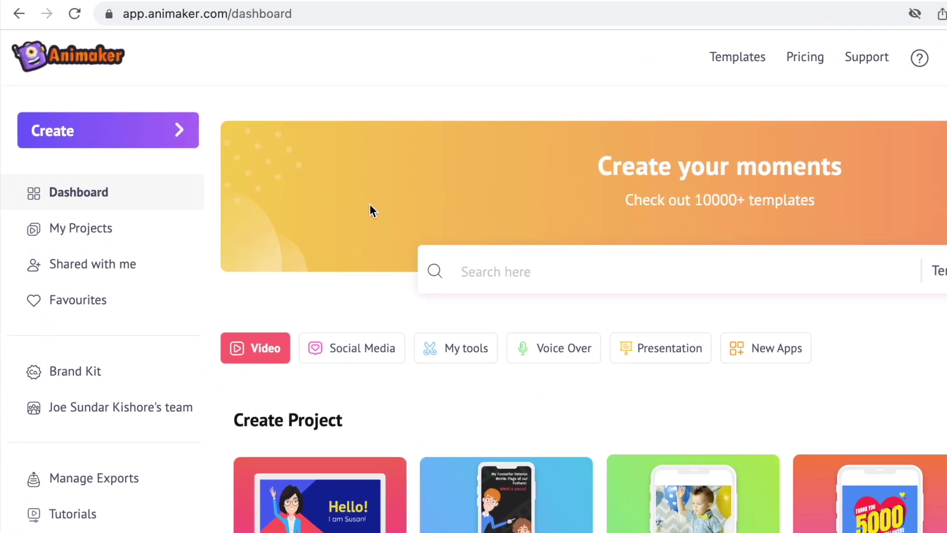
click(181, 134)
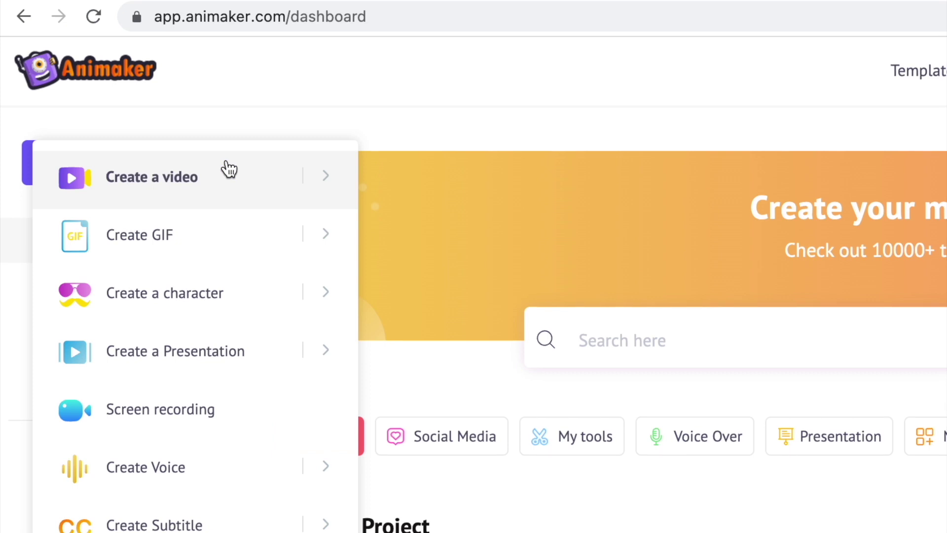
click(323, 184)
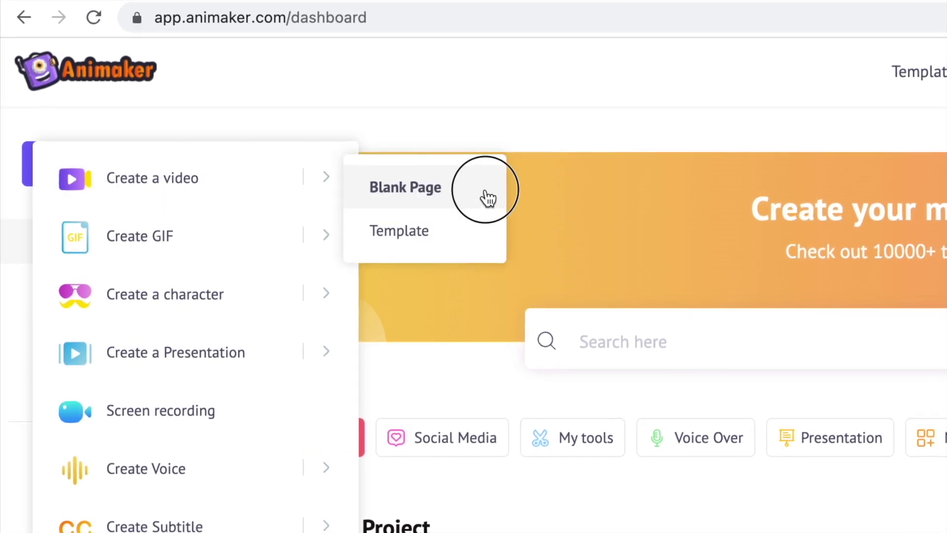
click(492, 197)
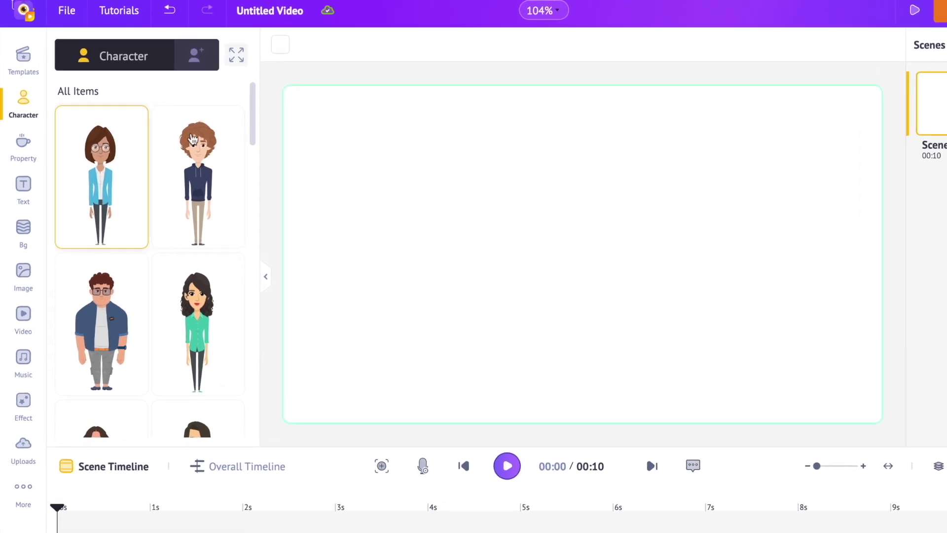
click(177, 177)
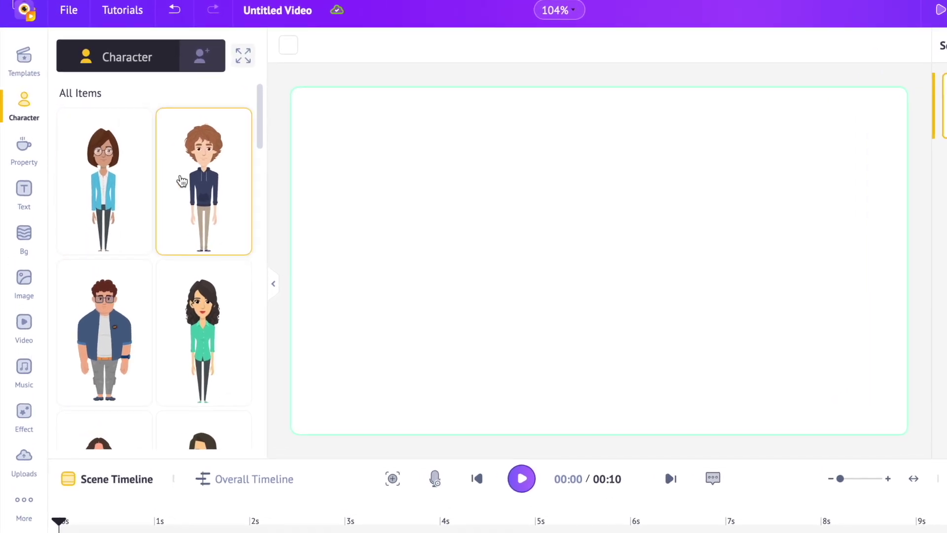
scroll(182, 181, down, 15)
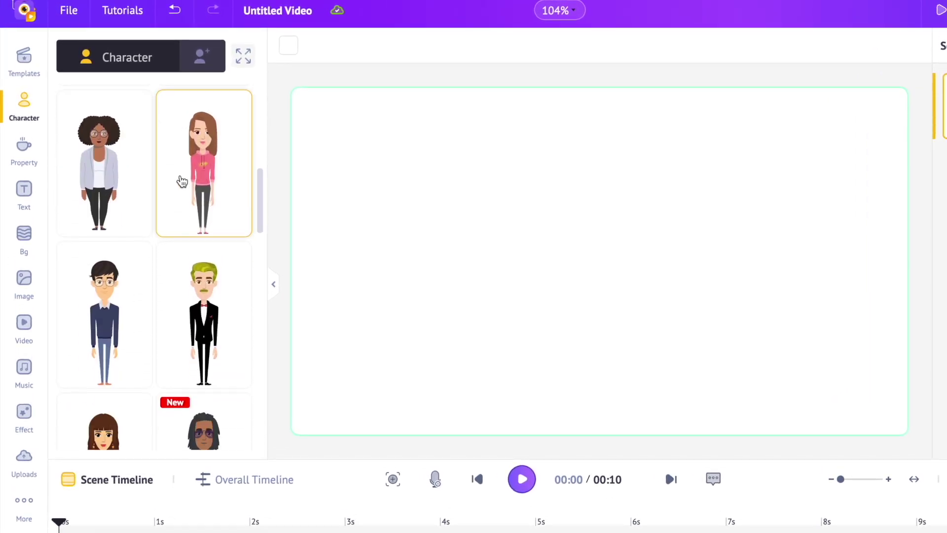
scroll(182, 181, down, 3)
scroll(80, 148, up, 20)
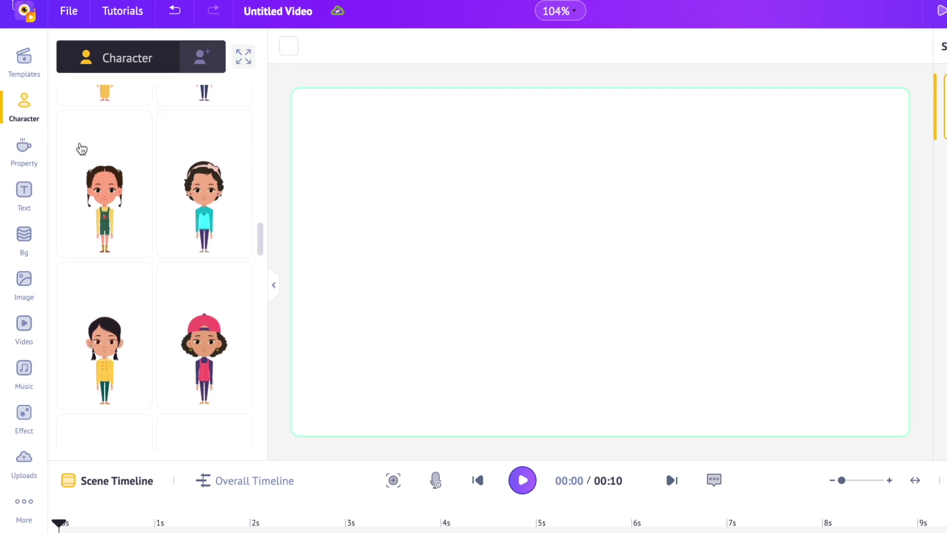
click(23, 150)
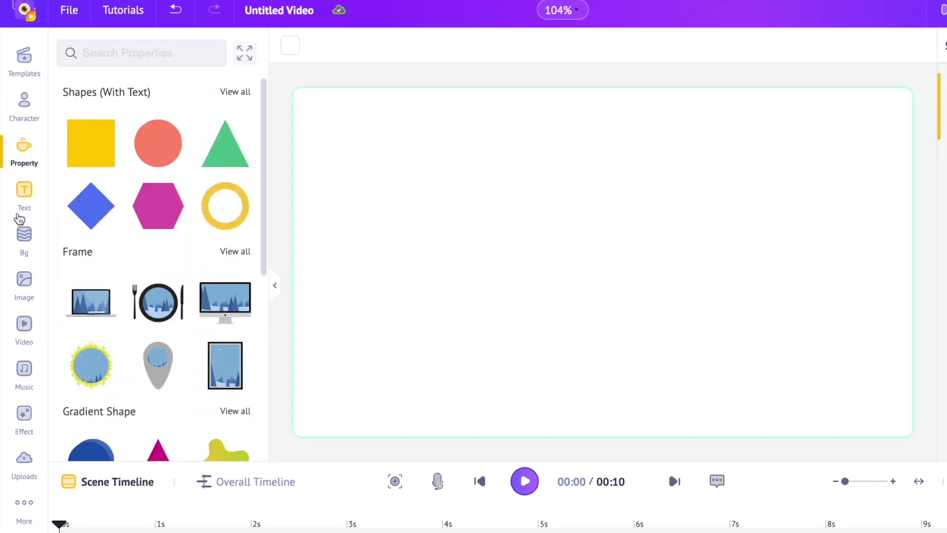
click(23, 238)
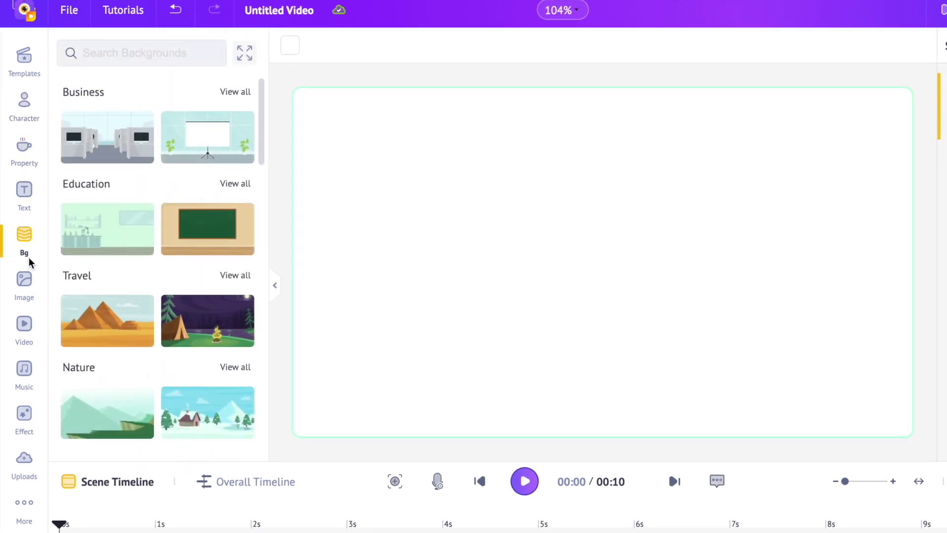
click(26, 283)
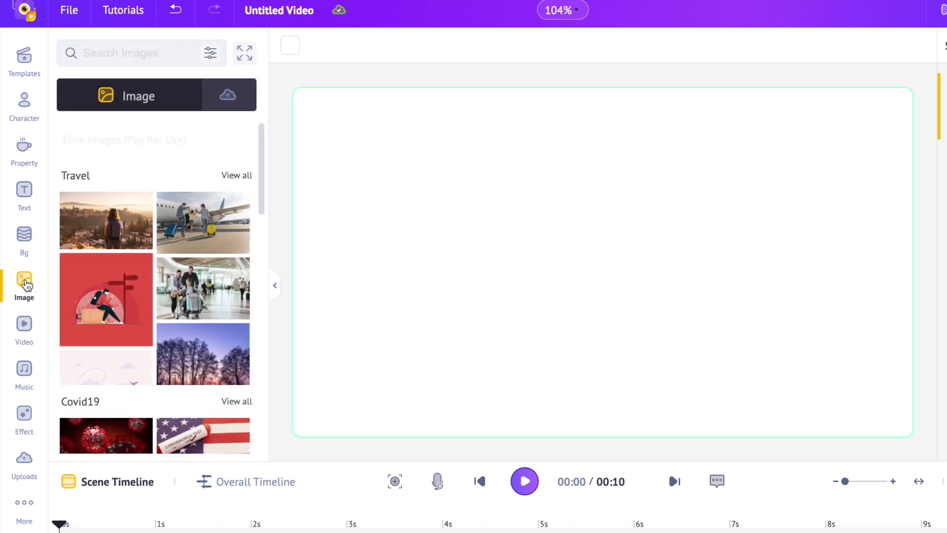
click(23, 338)
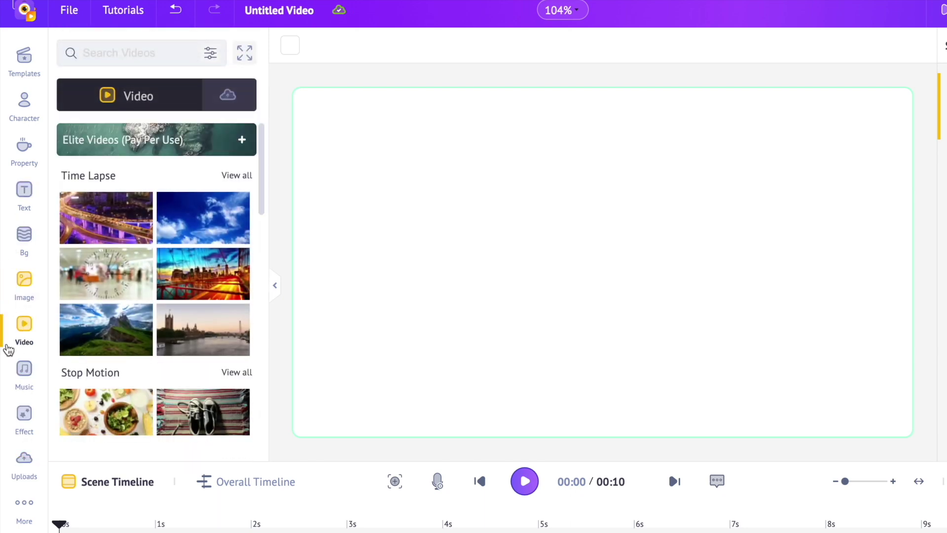
click(24, 119)
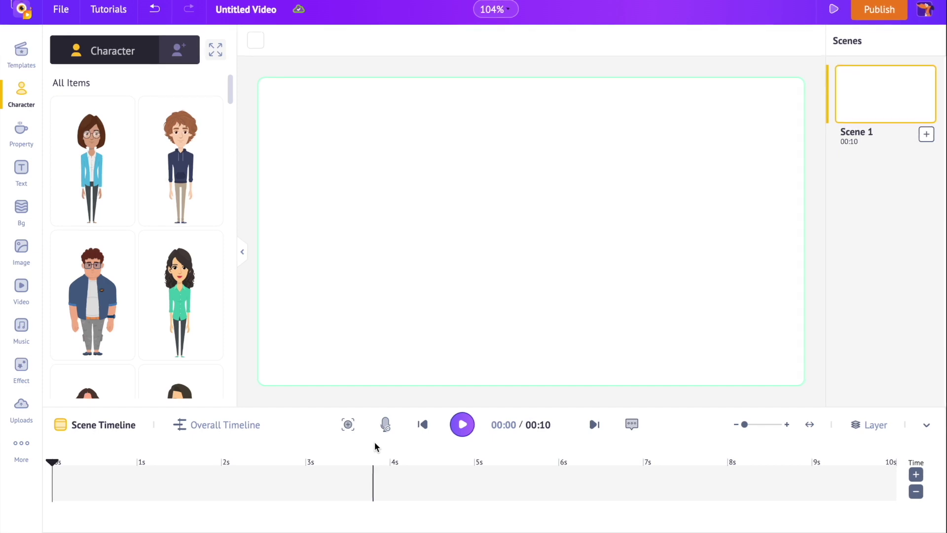
click(212, 425)
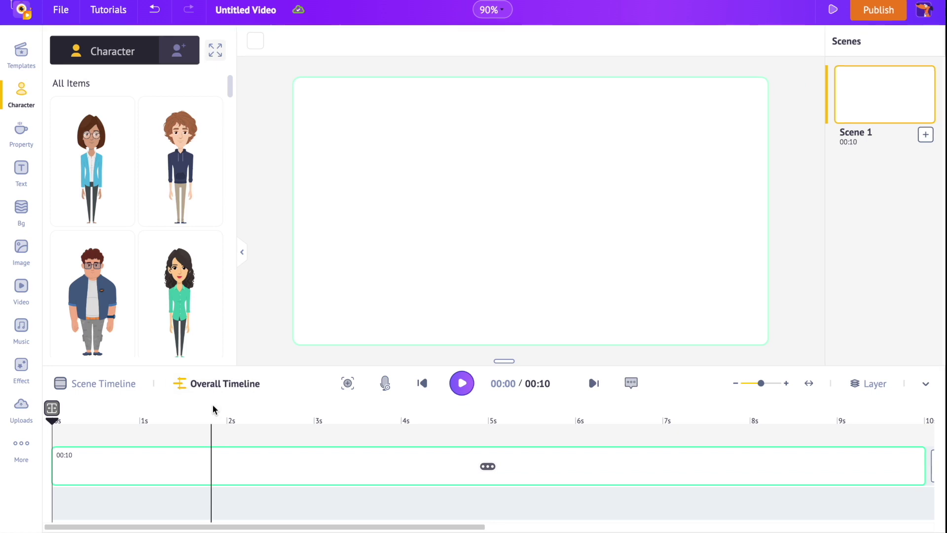
click(120, 385)
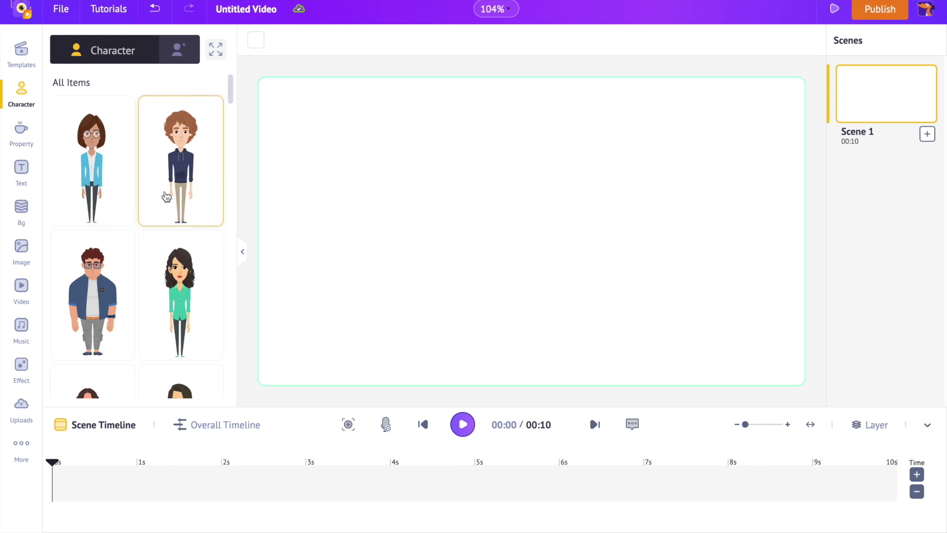
scroll(165, 195, down, 5)
scroll(166, 197, down, 15)
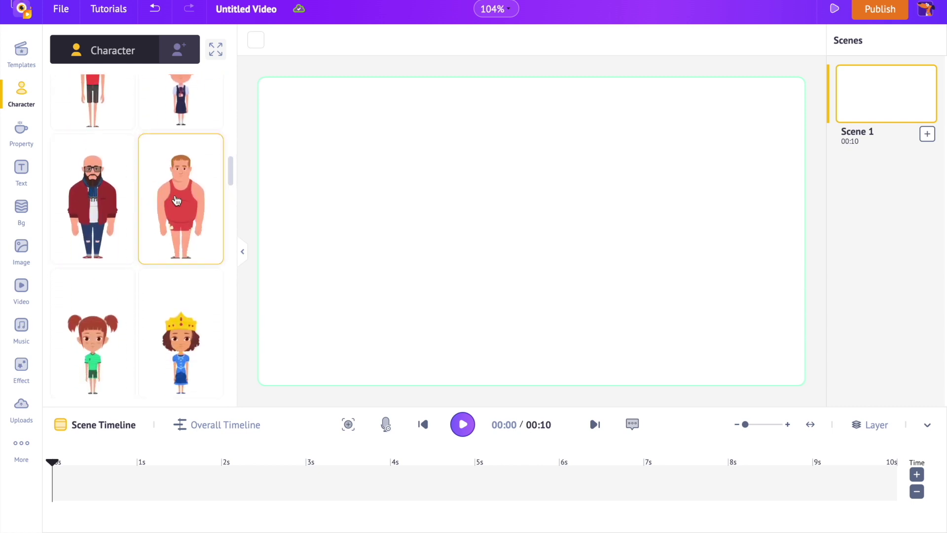
scroll(133, 178, down, 20)
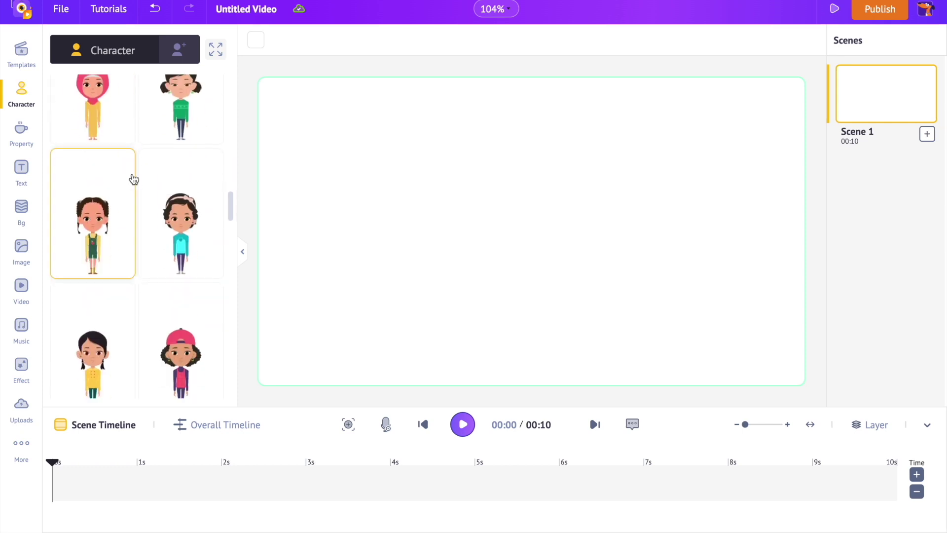
scroll(134, 178, down, 20)
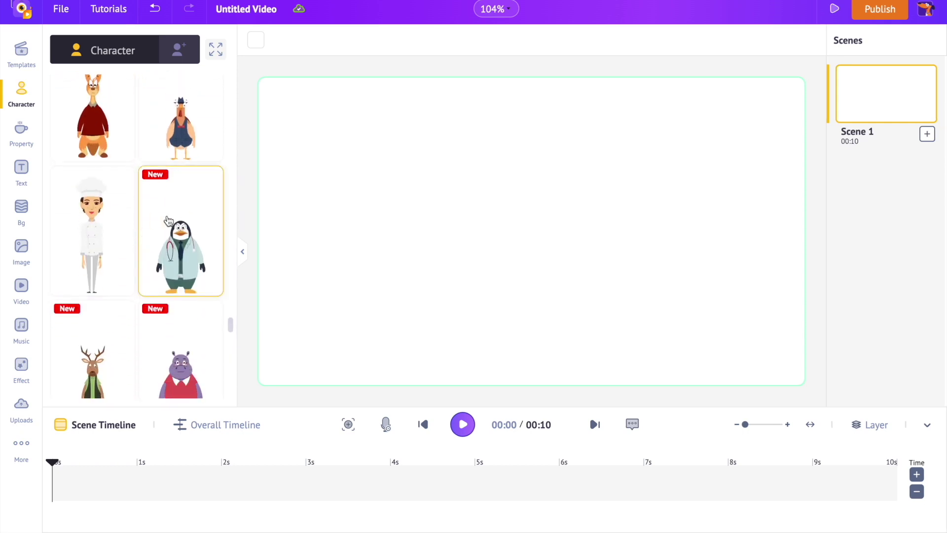
scroll(167, 220, down, 20)
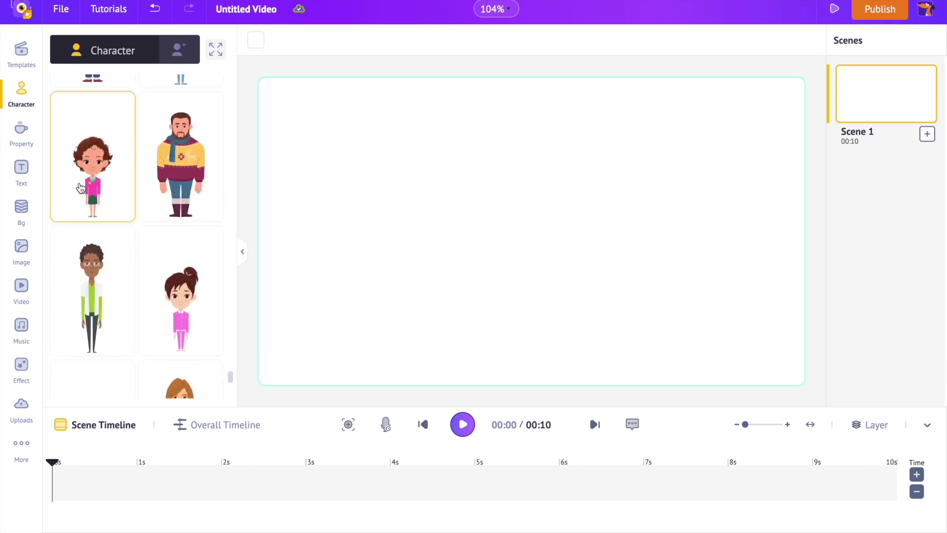
scroll(169, 267, up, 20)
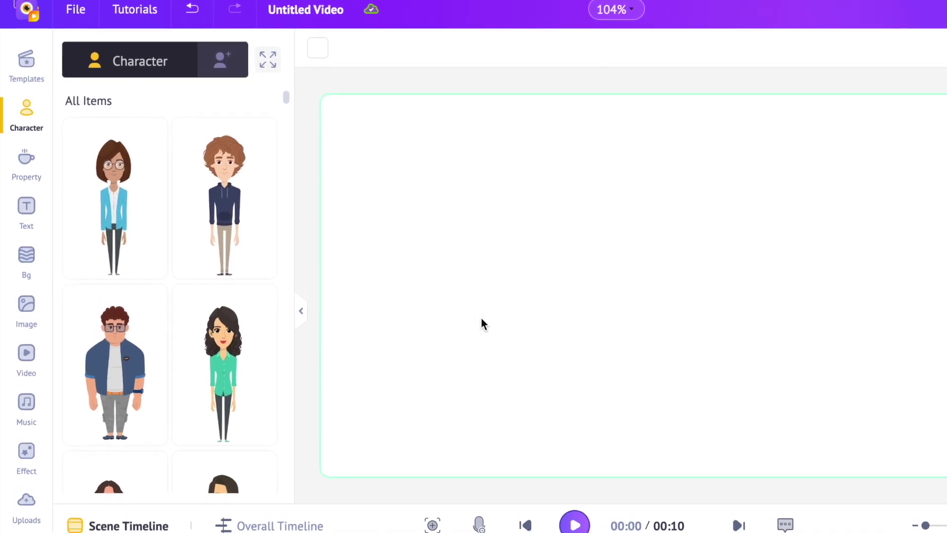
In My Characters, use Create Your Own with the blue-hoodie young man as the base
click(228, 69)
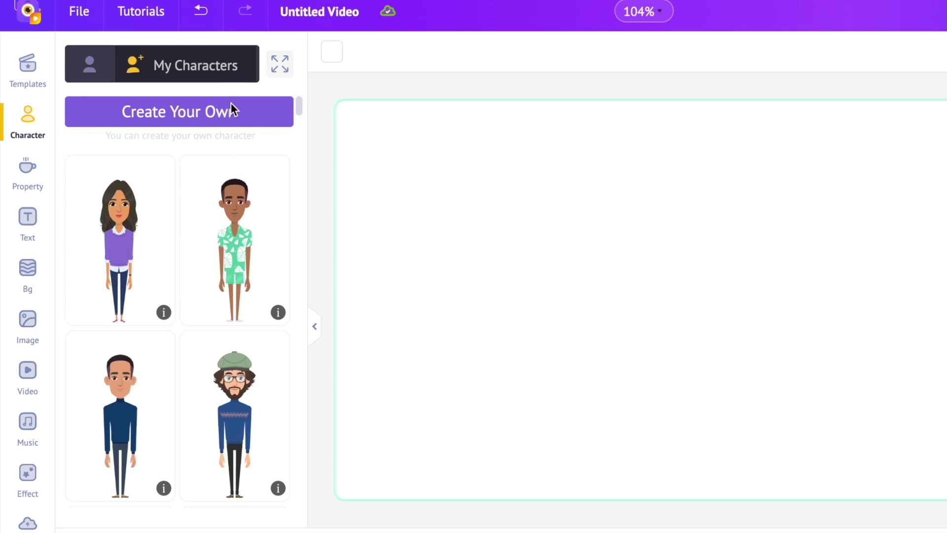
scroll(144, 324, down, 5)
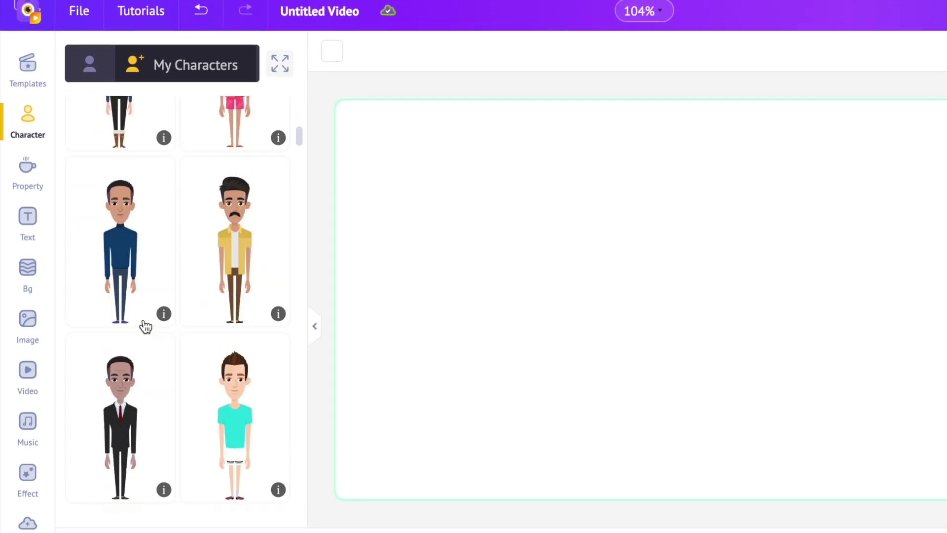
scroll(145, 326, down, 10)
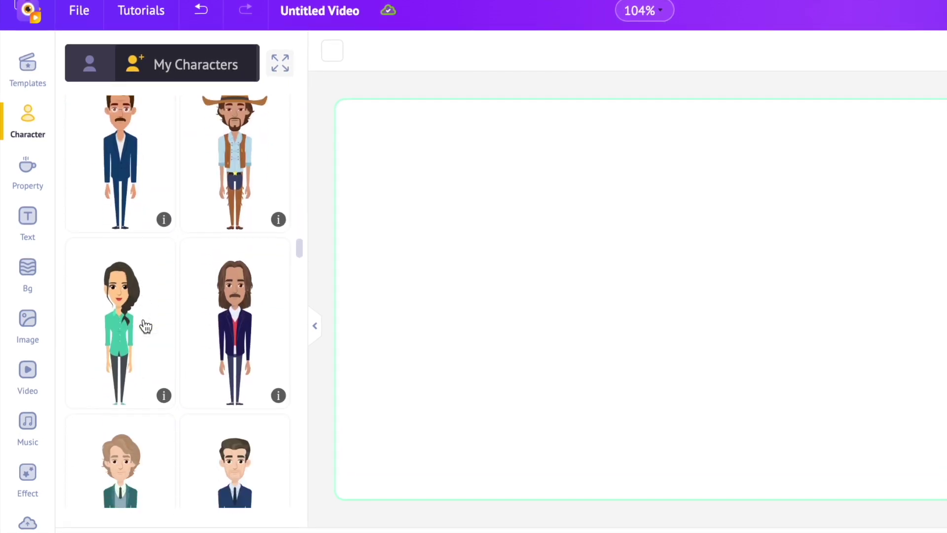
scroll(145, 326, up, 15)
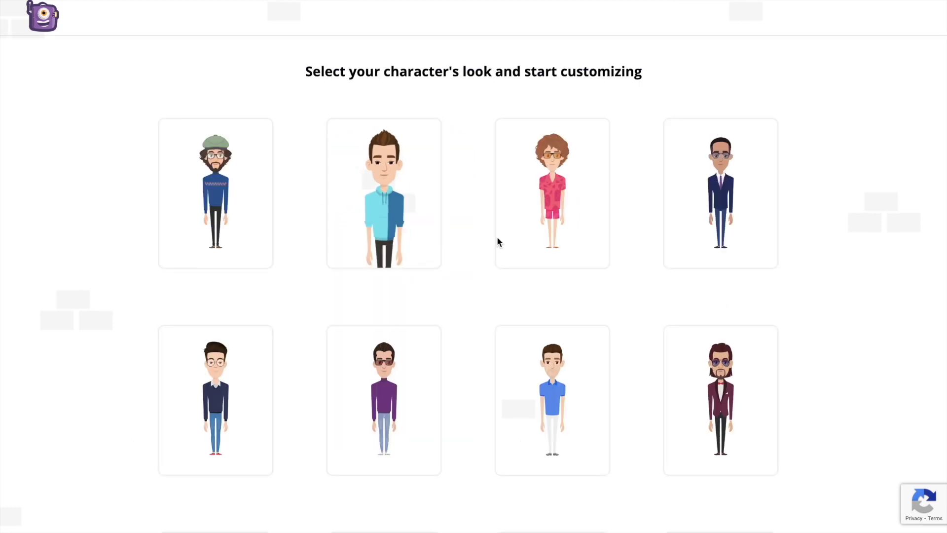
click(401, 219)
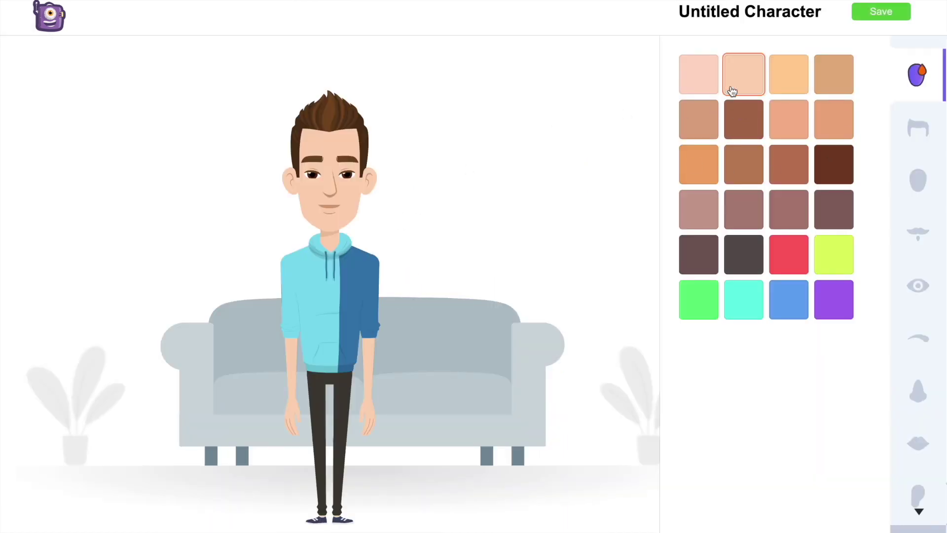
Darken the skin tone and give the character short cropped hair in a darker colour
click(701, 123)
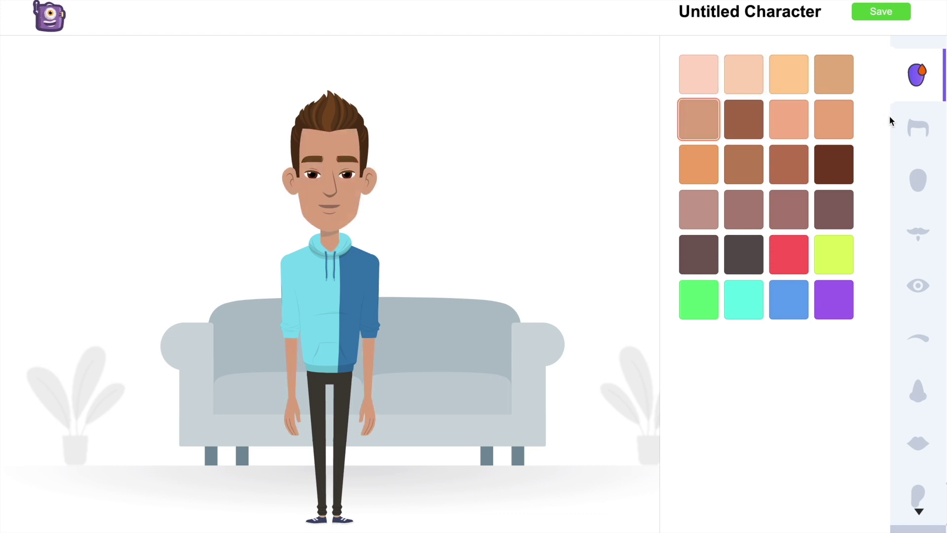
click(907, 125)
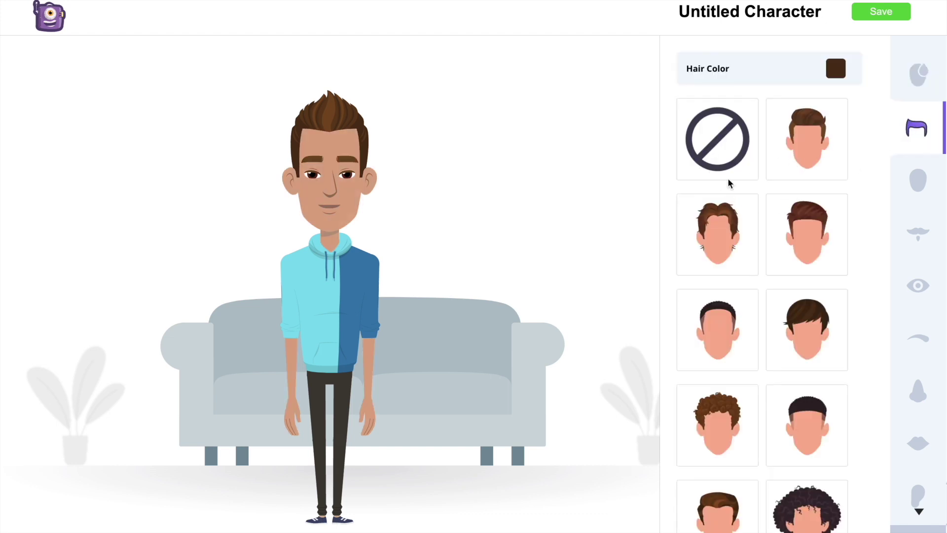
click(809, 231)
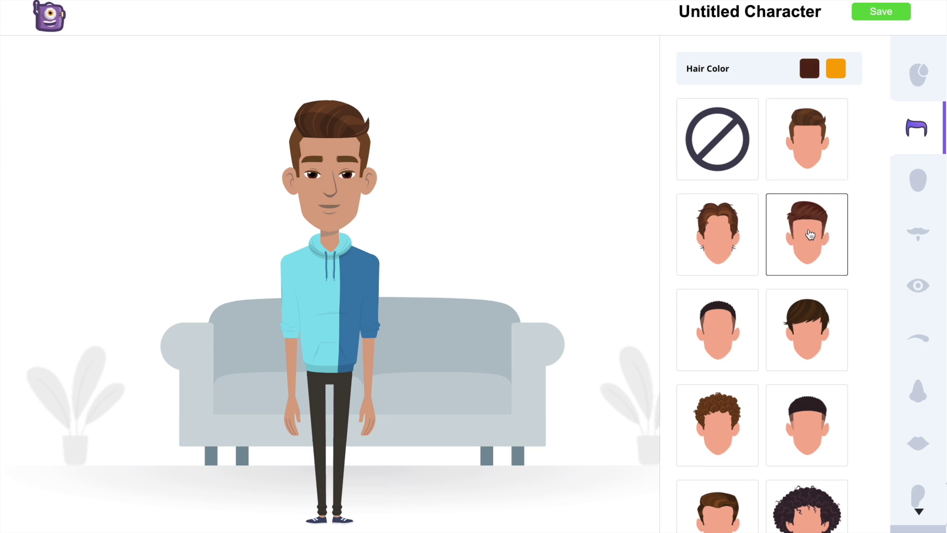
click(803, 330)
scroll(804, 345, down, 3)
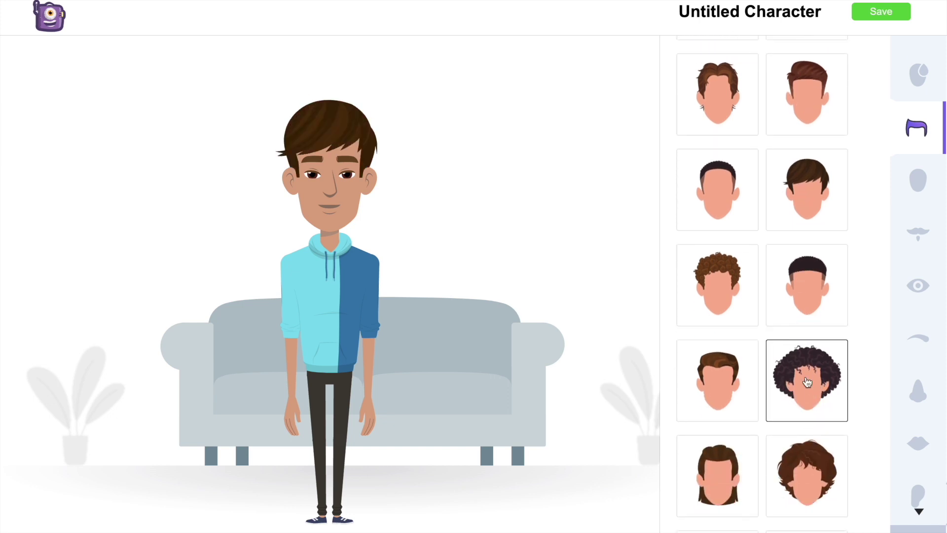
click(808, 382)
click(723, 189)
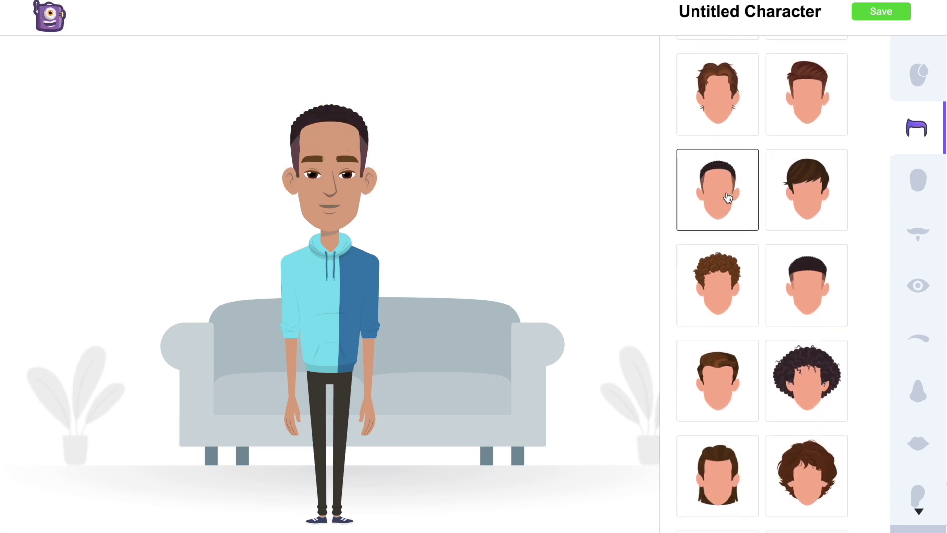
scroll(763, 286, up, 4)
click(813, 69)
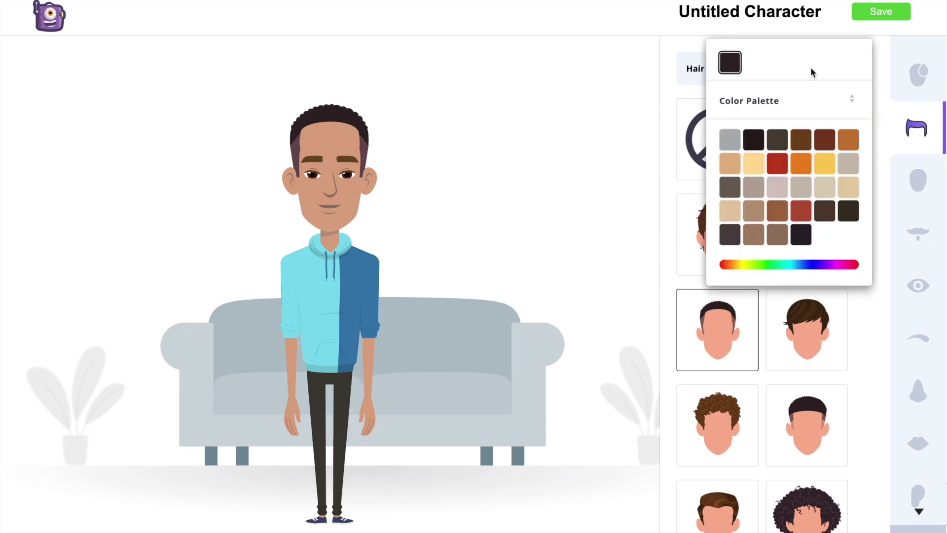
click(778, 141)
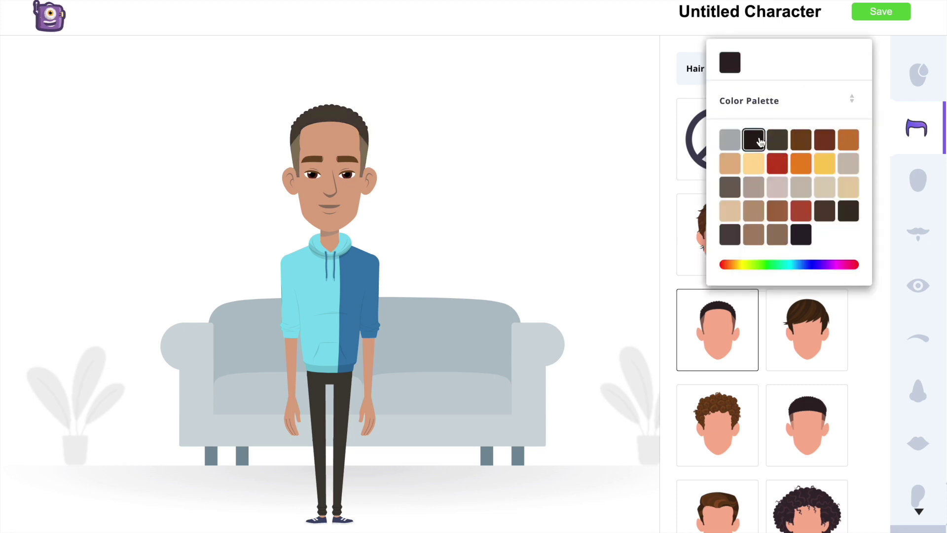
click(863, 313)
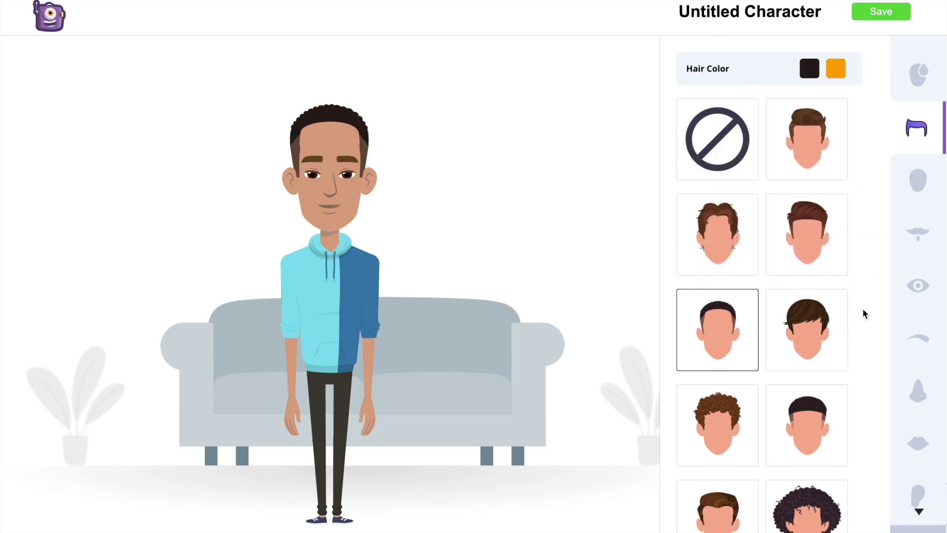
Give the character light stubble instead of a goatee
click(917, 180)
scroll(846, 261, down, 2)
scroll(839, 269, down, 2)
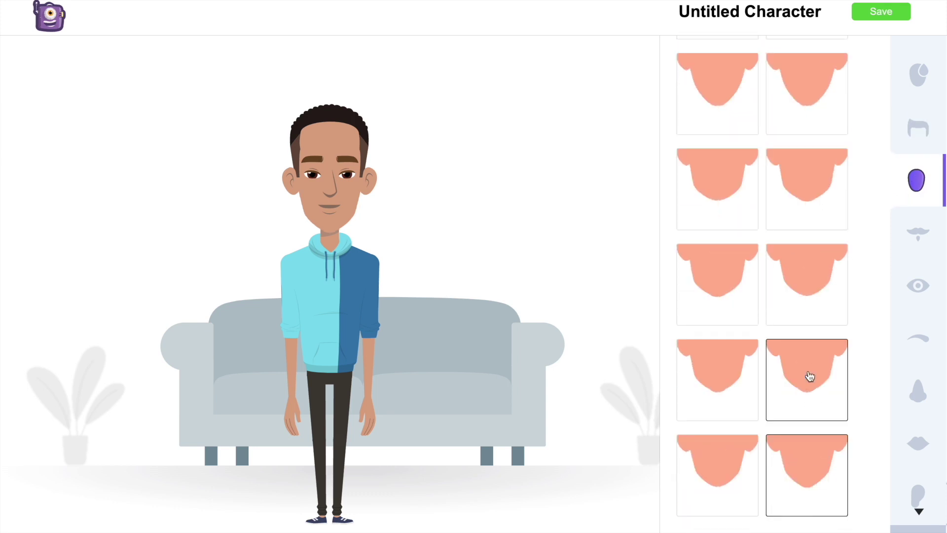
scroll(810, 377, up, 4)
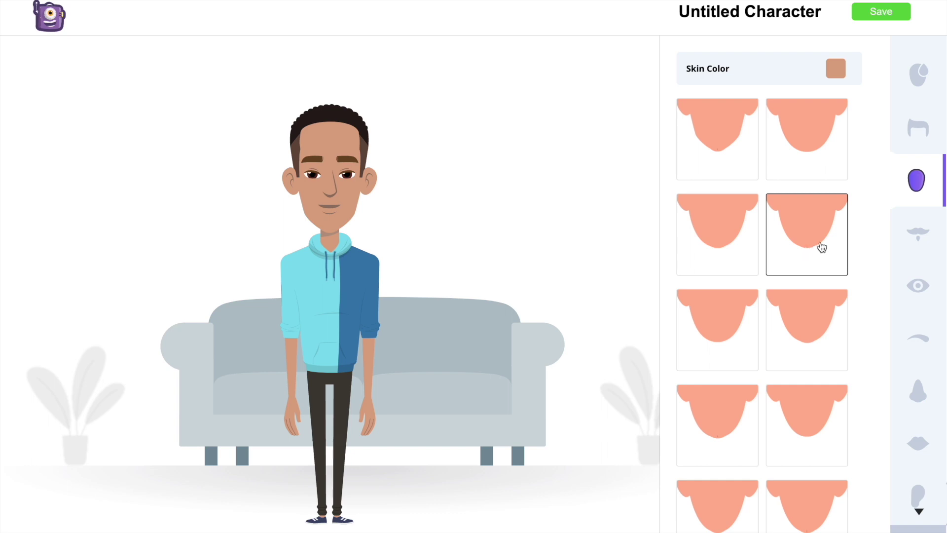
click(917, 236)
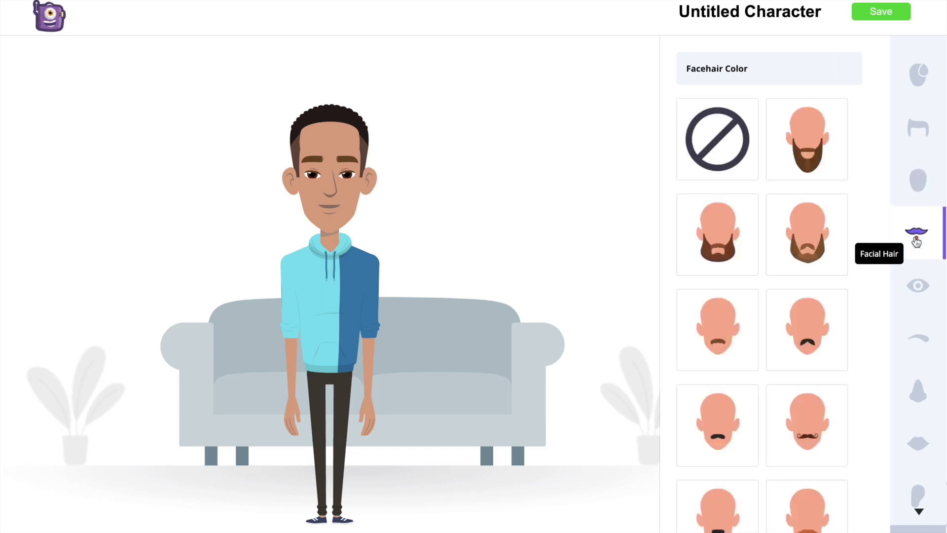
scroll(814, 328, down, 10)
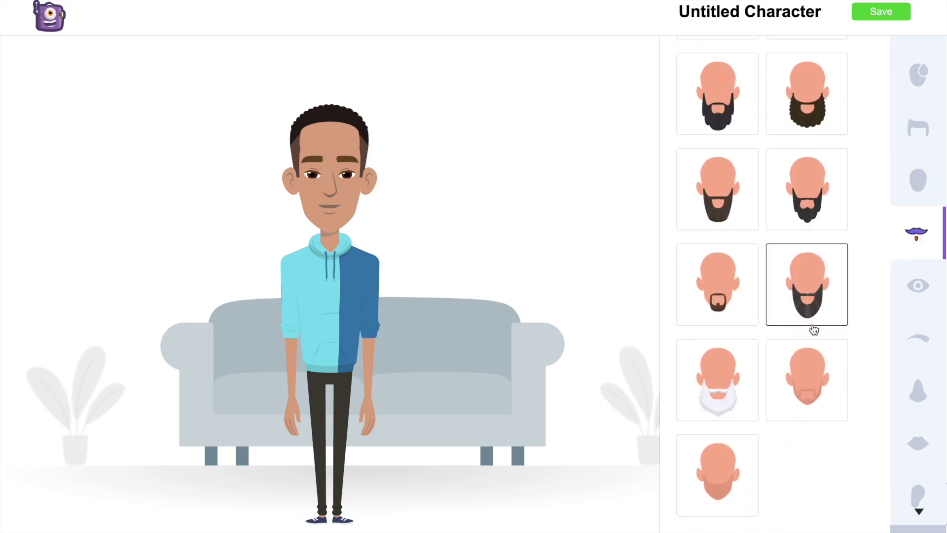
click(728, 301)
click(821, 404)
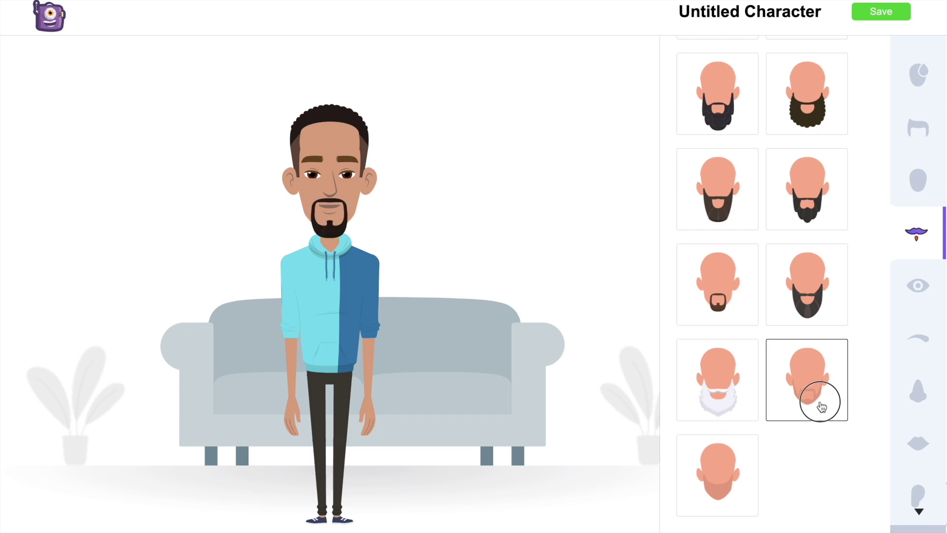
Pick a new eye style and a flatter eyebrow style
click(919, 285)
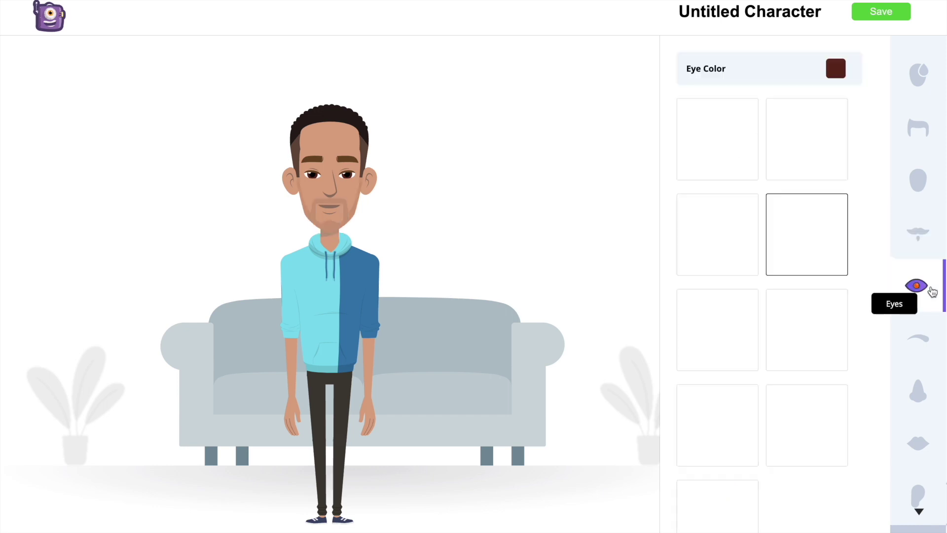
click(721, 302)
click(720, 255)
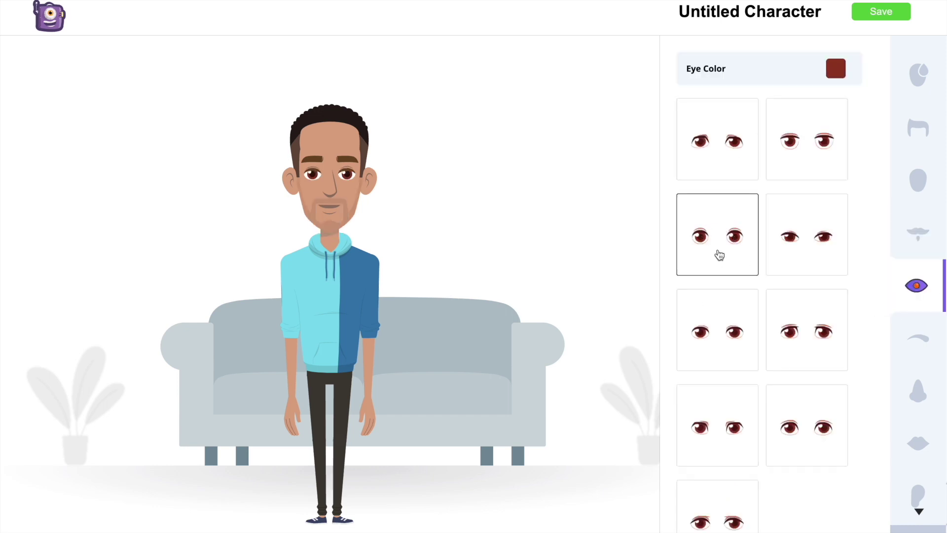
click(916, 339)
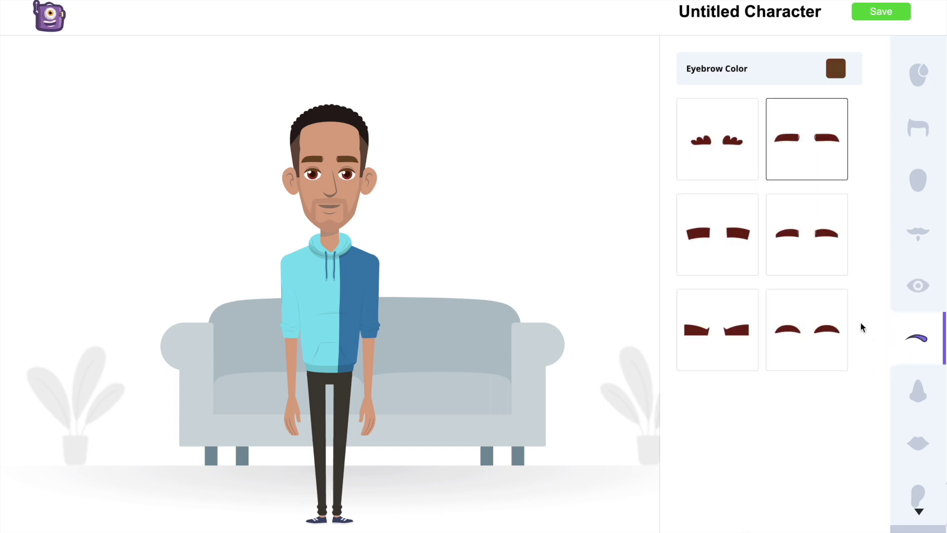
click(826, 257)
Look at the nose and lips options, then choose a new ear style
click(916, 400)
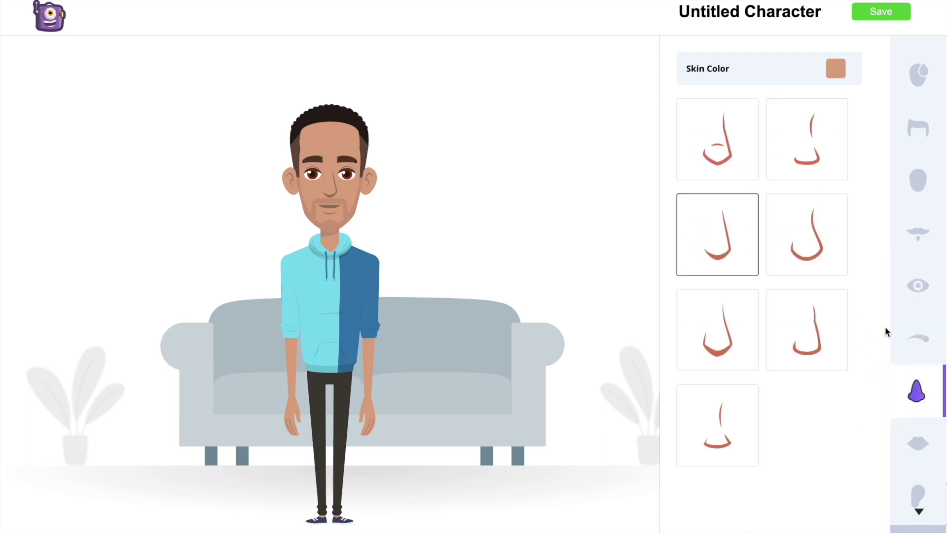
click(917, 439)
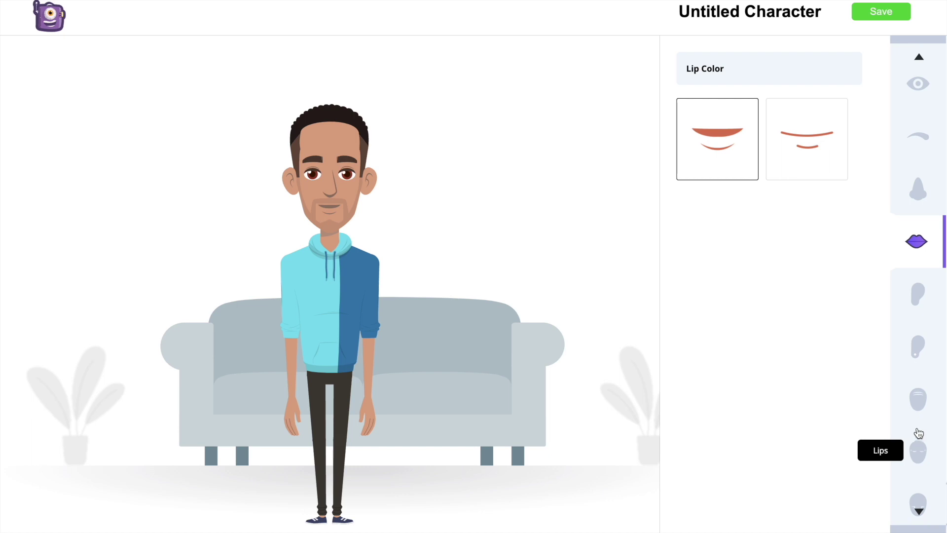
click(923, 310)
click(816, 254)
click(757, 327)
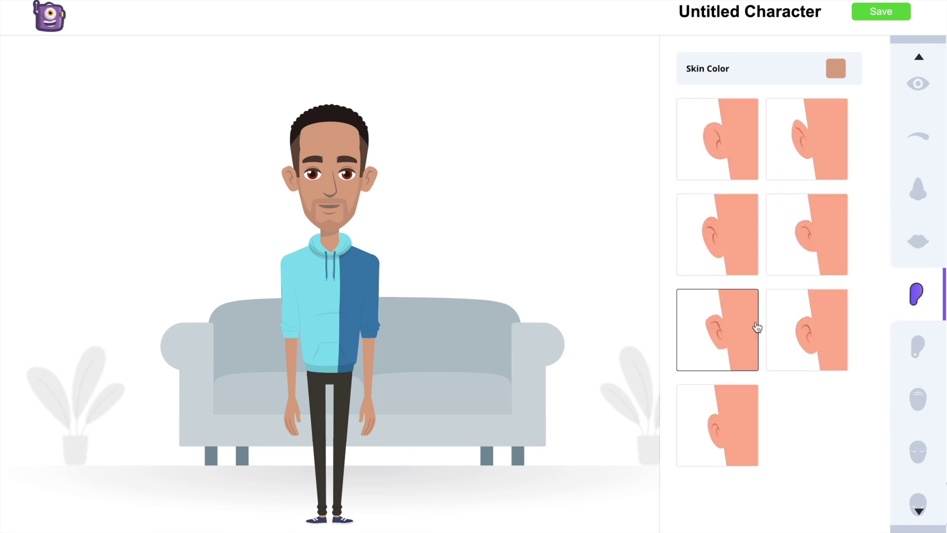
click(717, 426)
scroll(906, 298, down, 2)
Add the faint forehead frown-line style
click(917, 297)
click(847, 150)
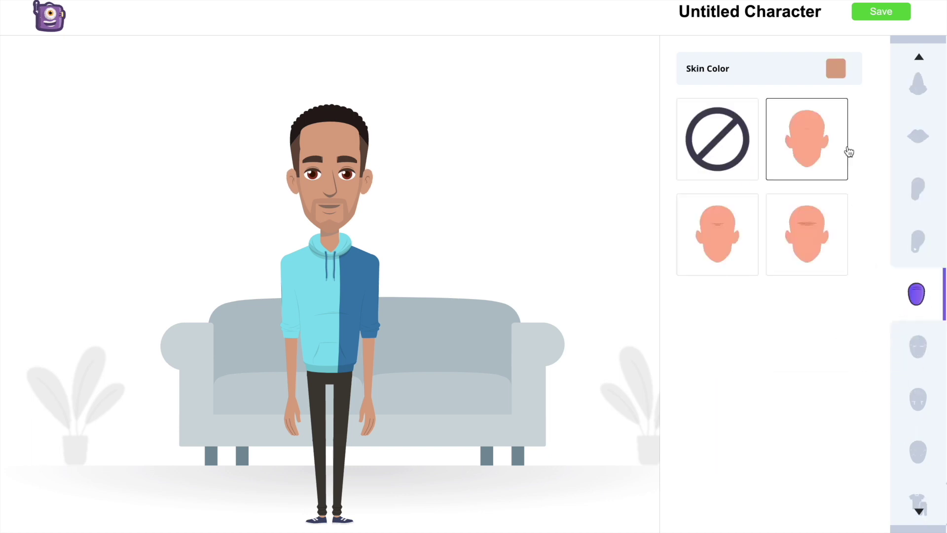
click(818, 232)
click(746, 217)
click(793, 156)
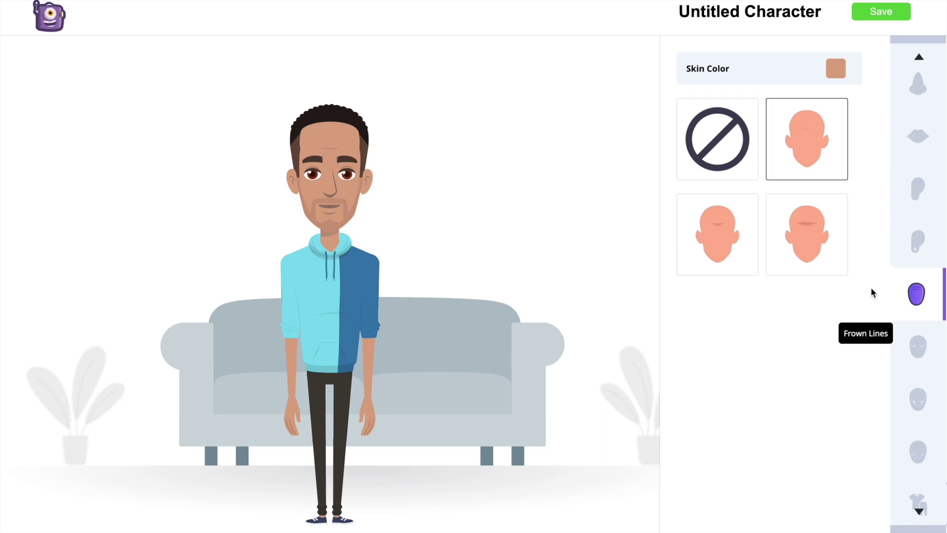
Try the blazer, astronaut suit and blue-yellow wetsuit outfits on the character
scroll(917, 359, down, 4)
click(921, 294)
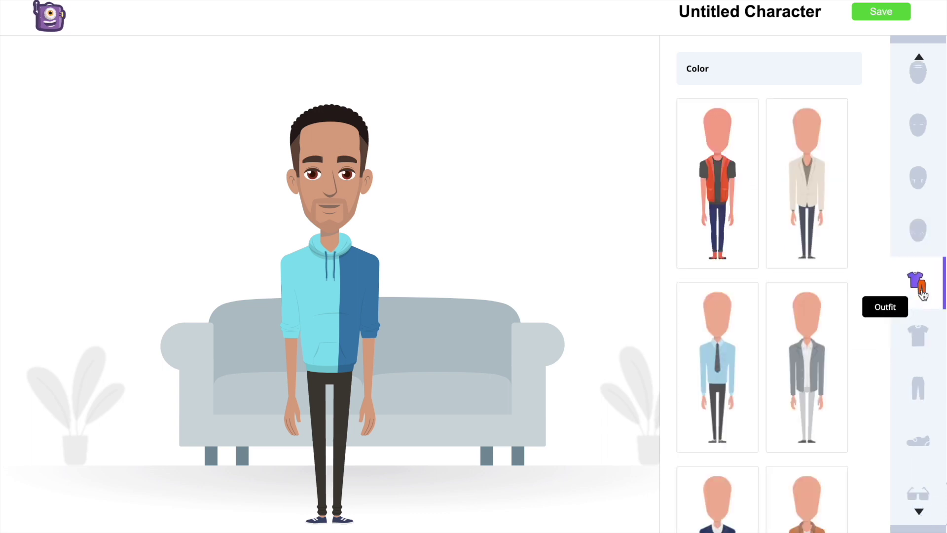
scroll(844, 313, down, 10)
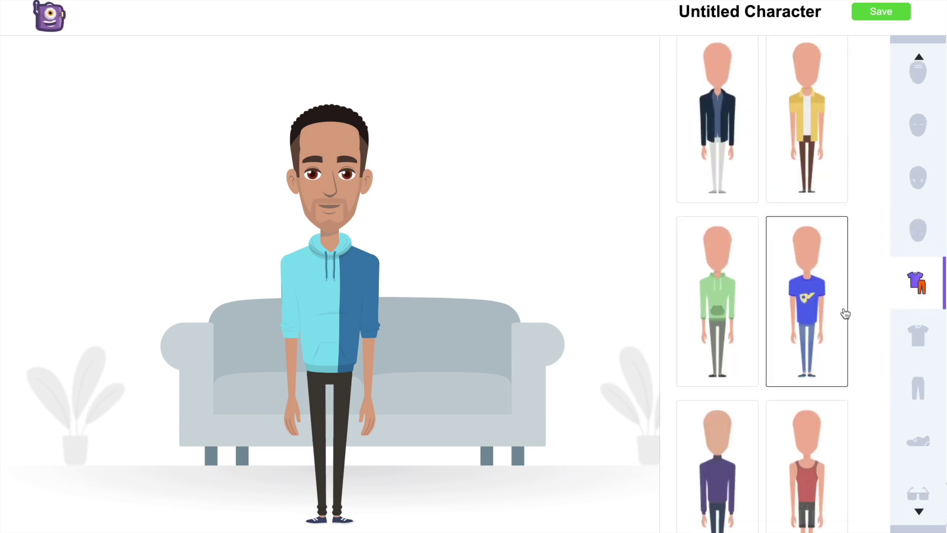
click(746, 186)
scroll(752, 247, down, 8)
click(725, 273)
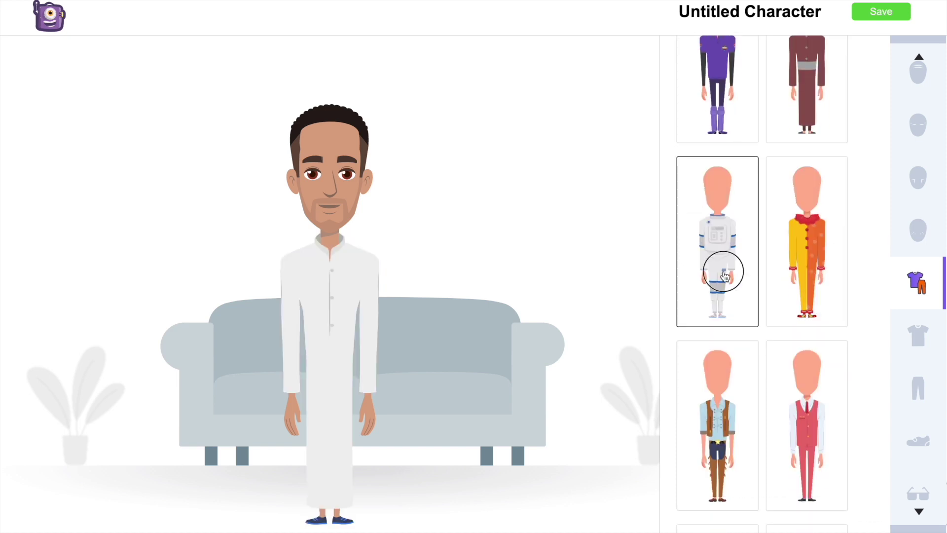
scroll(792, 283, down, 6)
click(799, 265)
Try the firefighter and police outfits, then settle on the green hoodie with grey trousers
scroll(810, 237, down, 8)
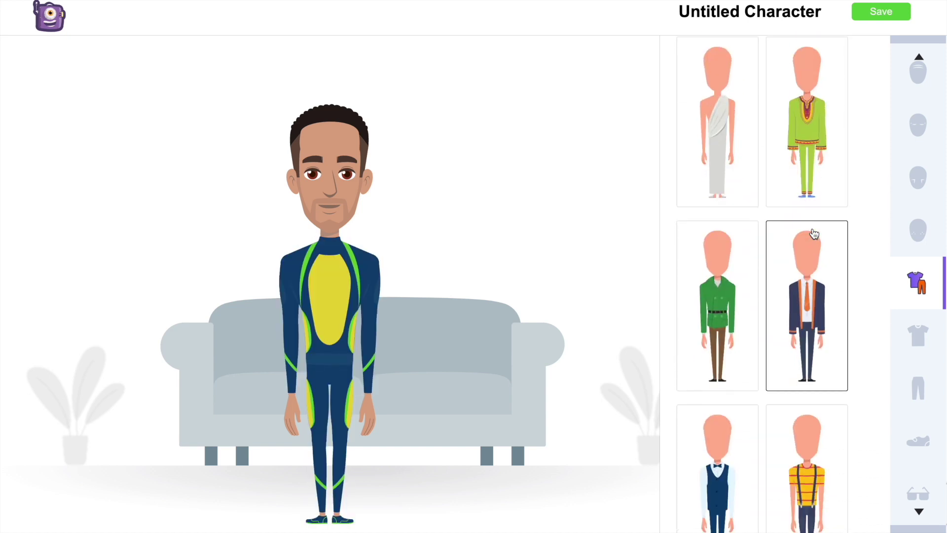
scroll(814, 234, down, 5)
click(718, 207)
scroll(794, 197, down, 5)
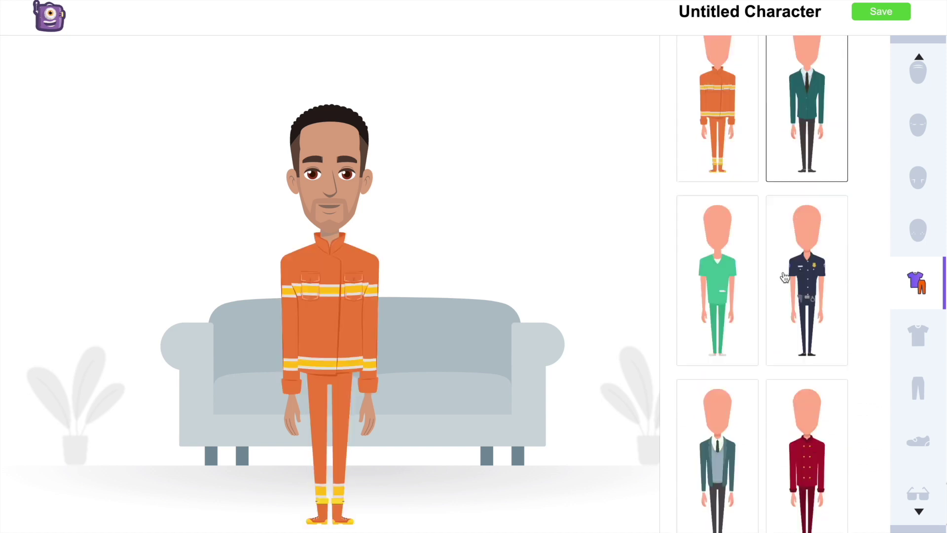
click(794, 152)
scroll(803, 276, down, 10)
click(728, 382)
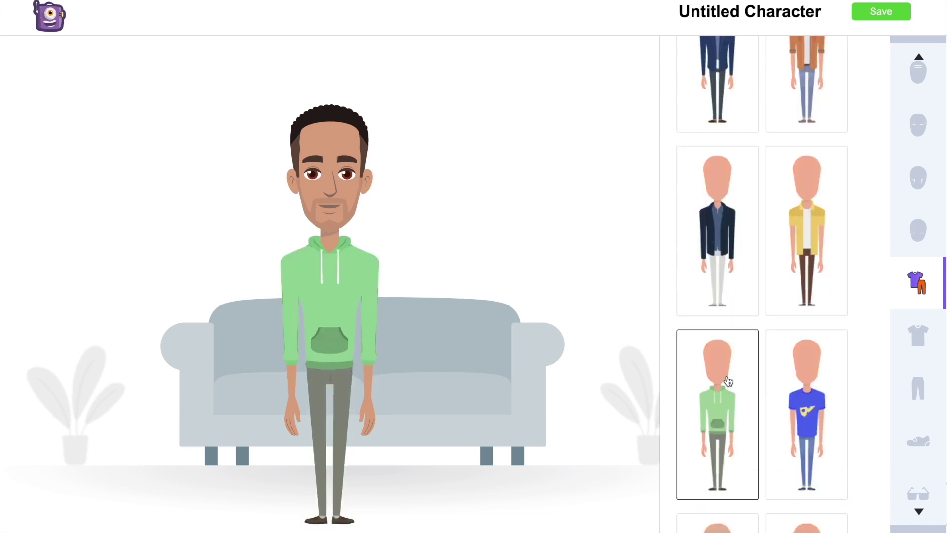
scroll(762, 347, down, 5)
Dress him in the purple leaf-print shirt and browse the footwear, eyewear, hat, headphone and neckwear options
click(736, 262)
scroll(919, 346, down, 2)
click(925, 330)
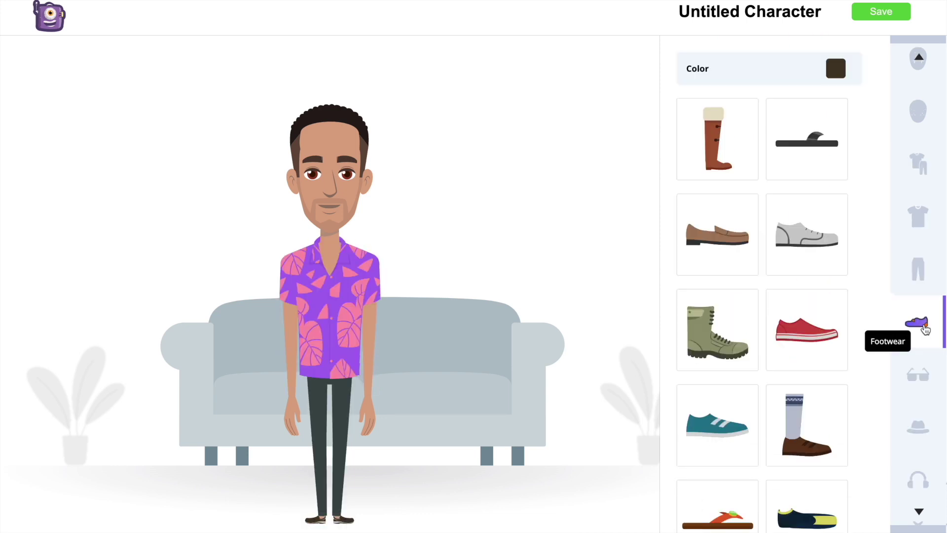
click(919, 373)
scroll(918, 386, down, 2)
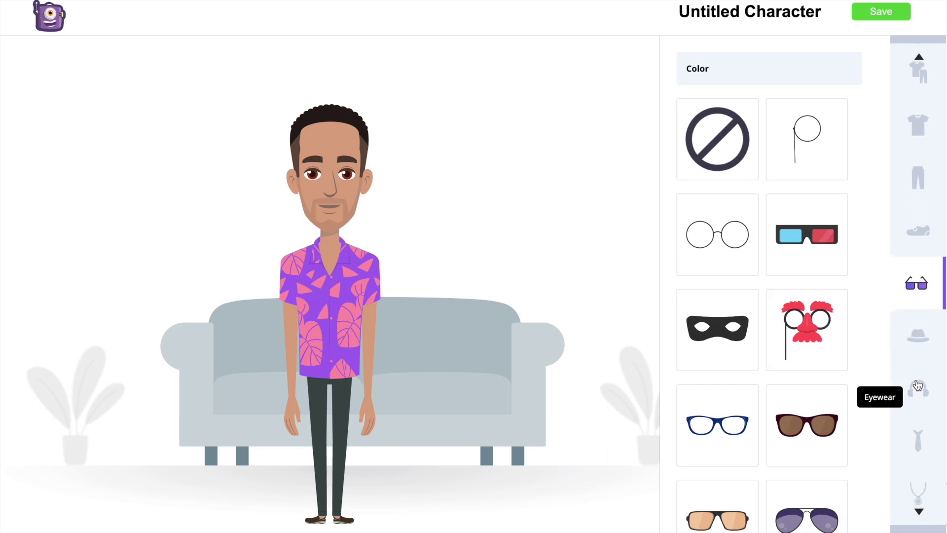
scroll(820, 370, down, 8)
click(918, 323)
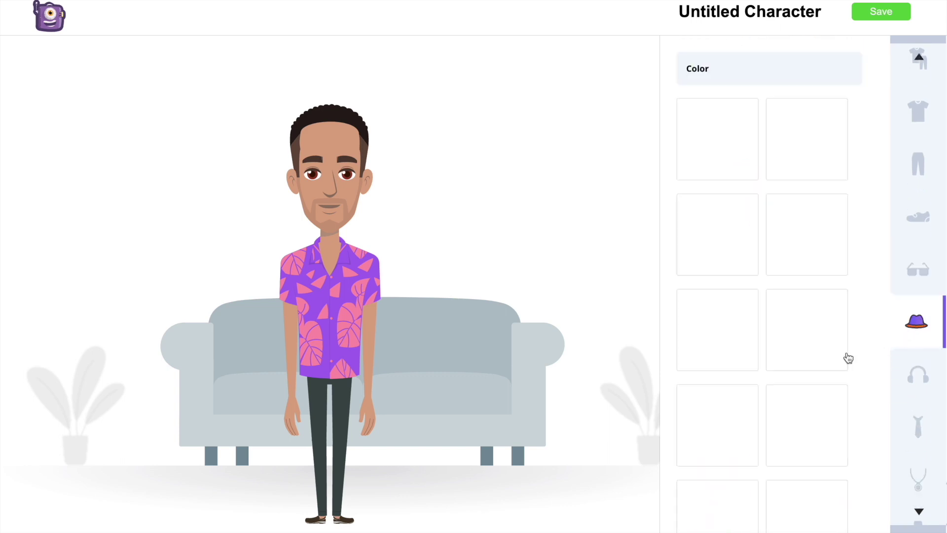
scroll(821, 372, down, 10)
click(918, 376)
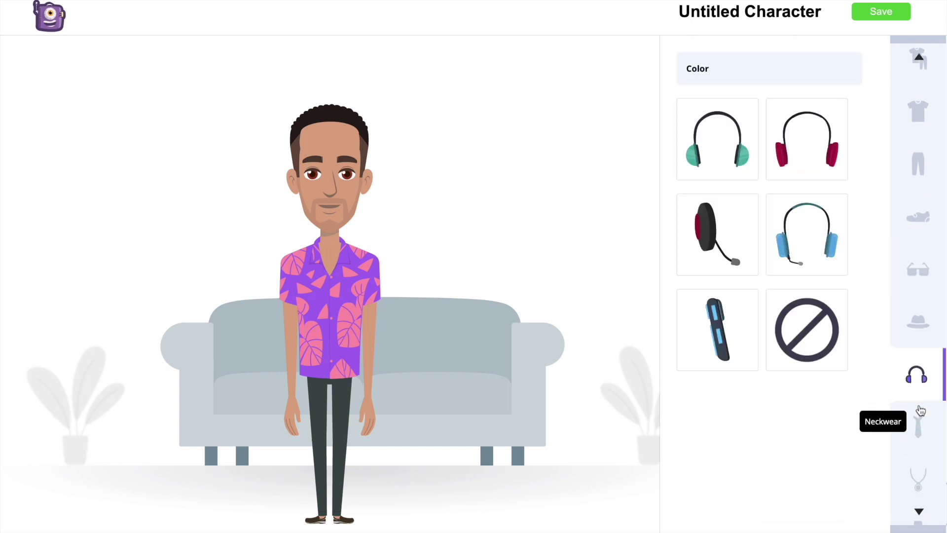
click(922, 413)
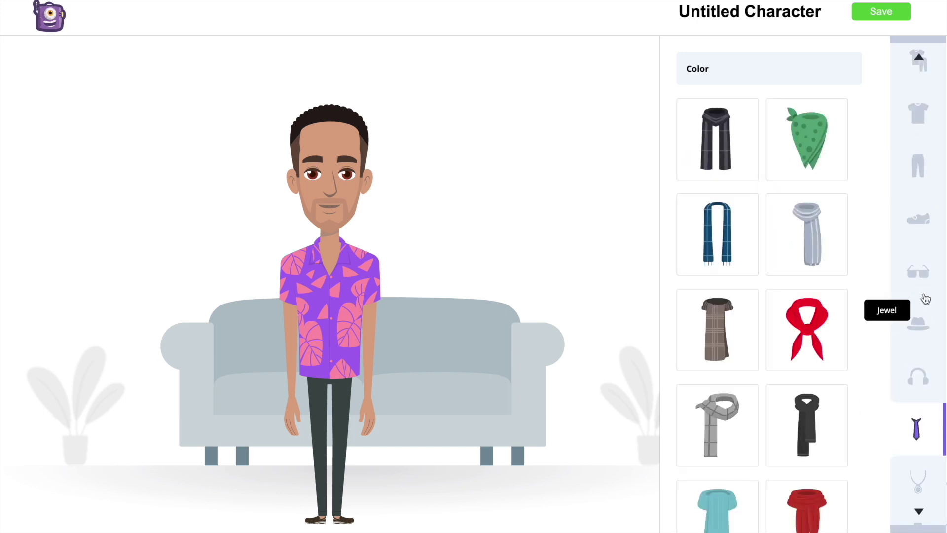
Give the character red sneakers and save him as a new character
click(919, 221)
scroll(816, 370, down, 1)
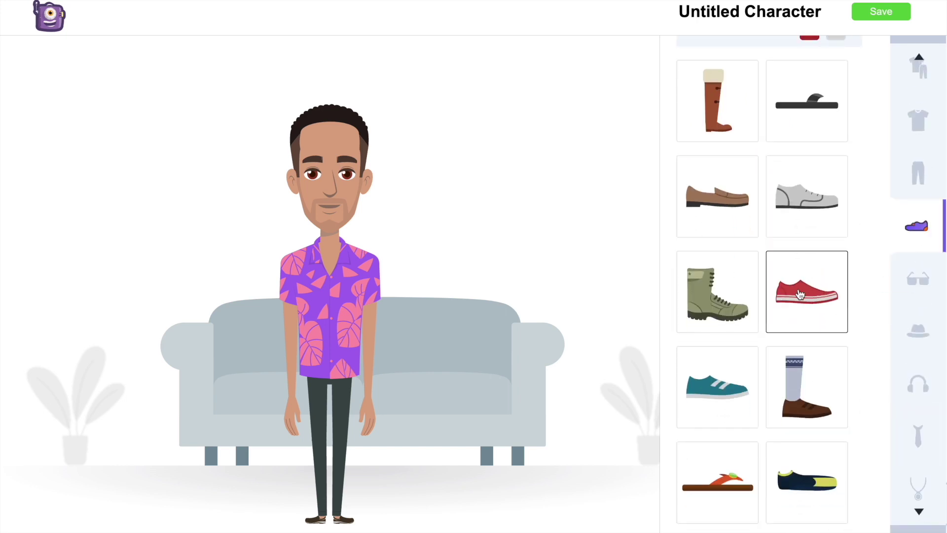
click(918, 279)
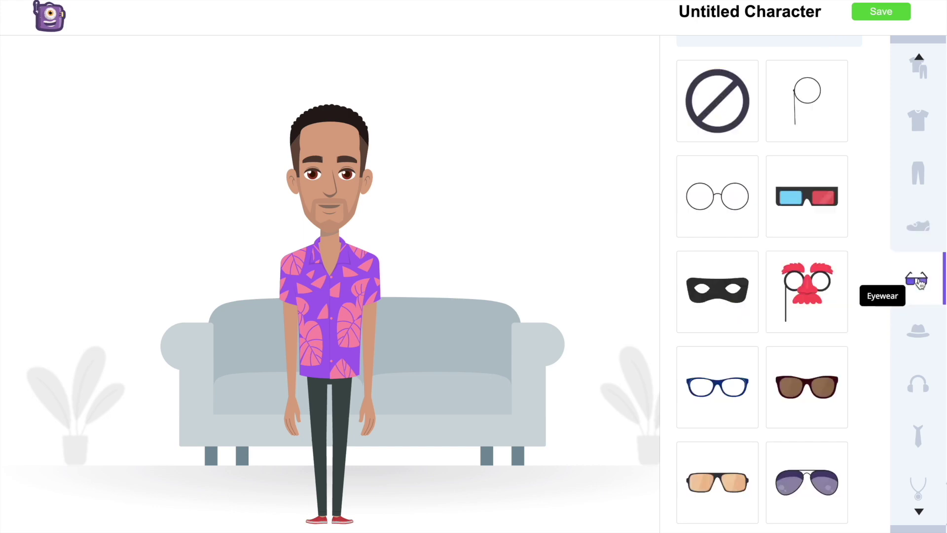
click(916, 340)
scroll(916, 345, up, 5)
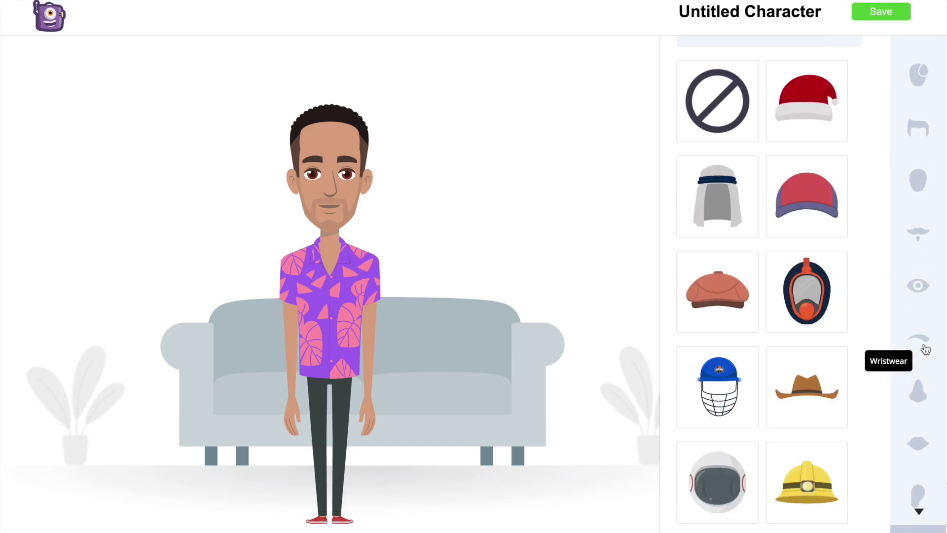
scroll(822, 248, up, 1)
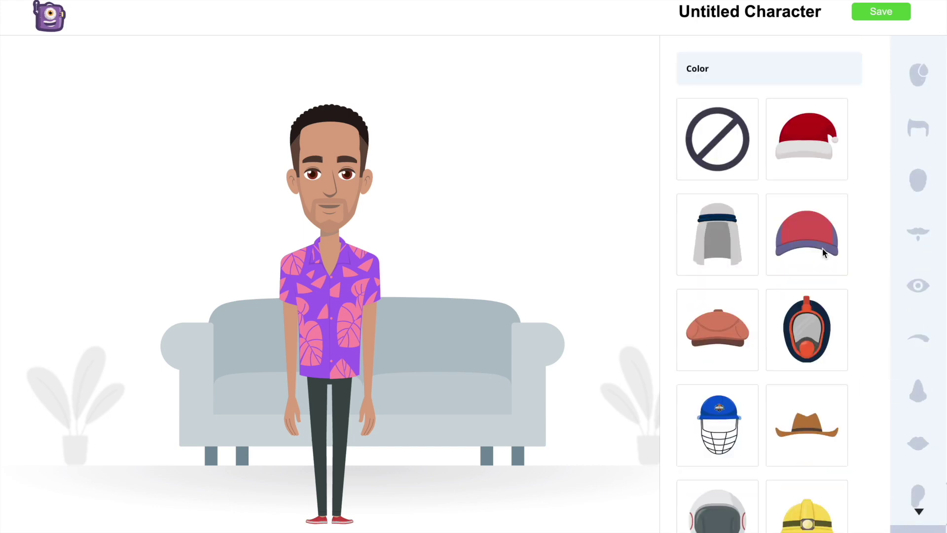
click(874, 14)
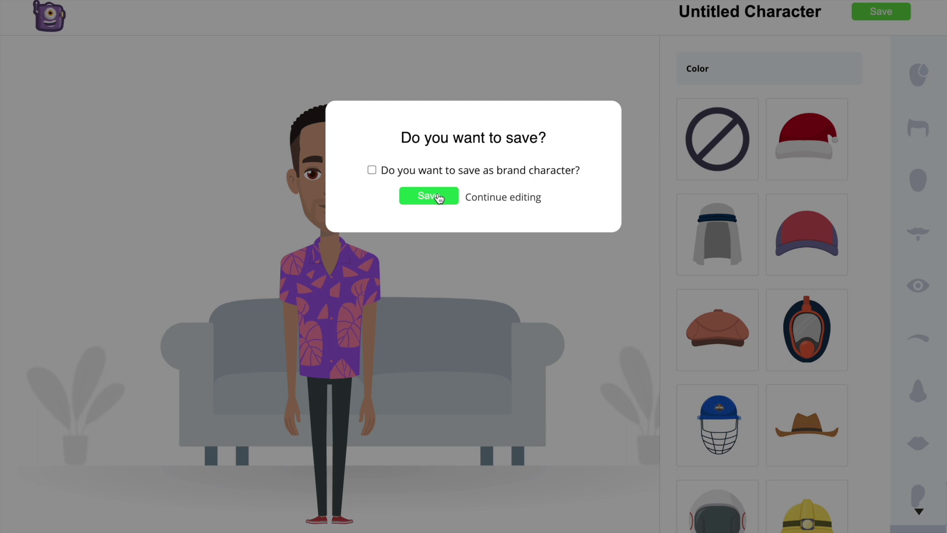
click(438, 198)
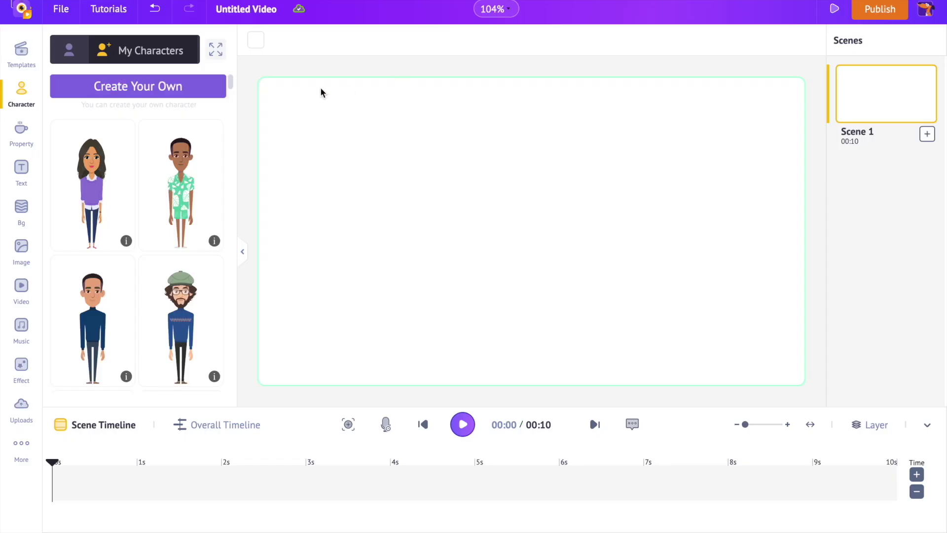
Reload My Characters and place the floral-shirt man on Scene 1
click(69, 48)
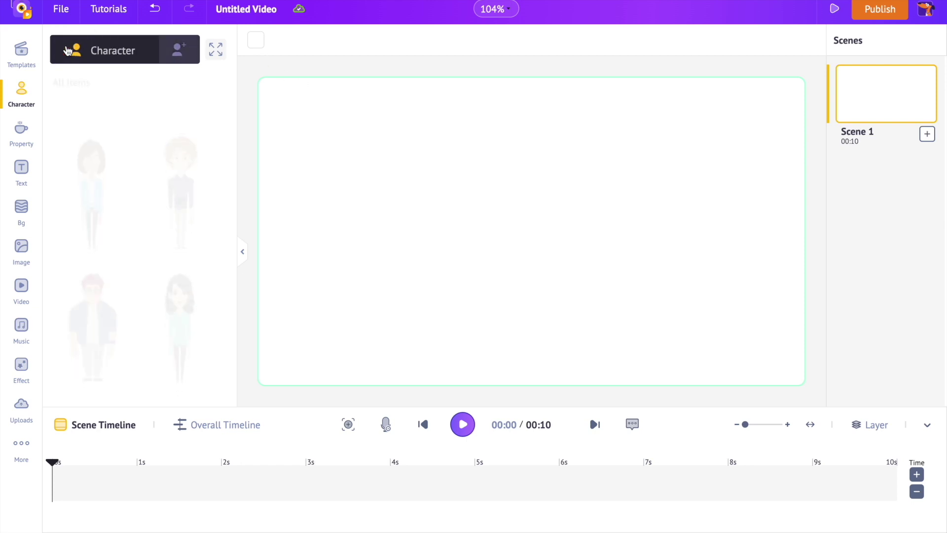
click(175, 60)
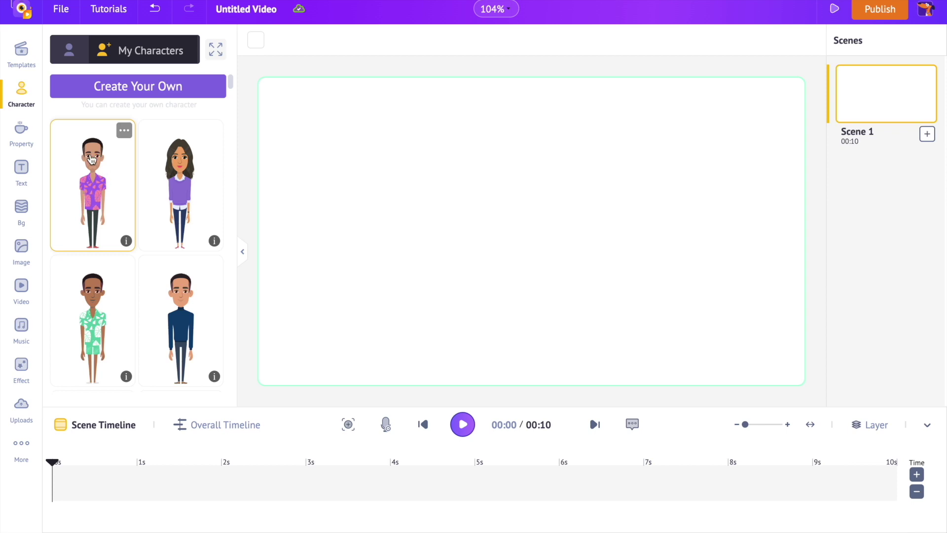
click(101, 187)
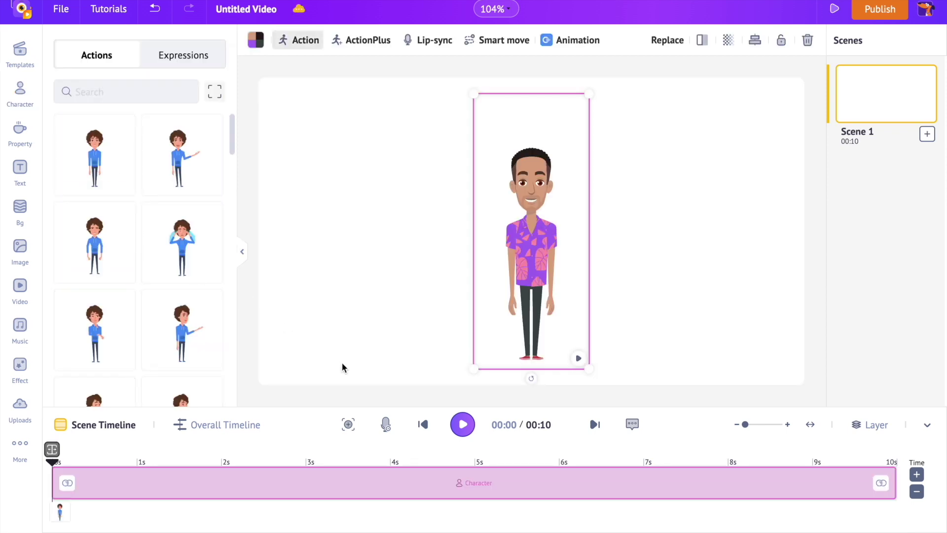
Shrink the floral-shirt man from his corner handles and move him to the canvas centre
drag(474, 369, 456, 358)
drag(525, 291, 528, 271)
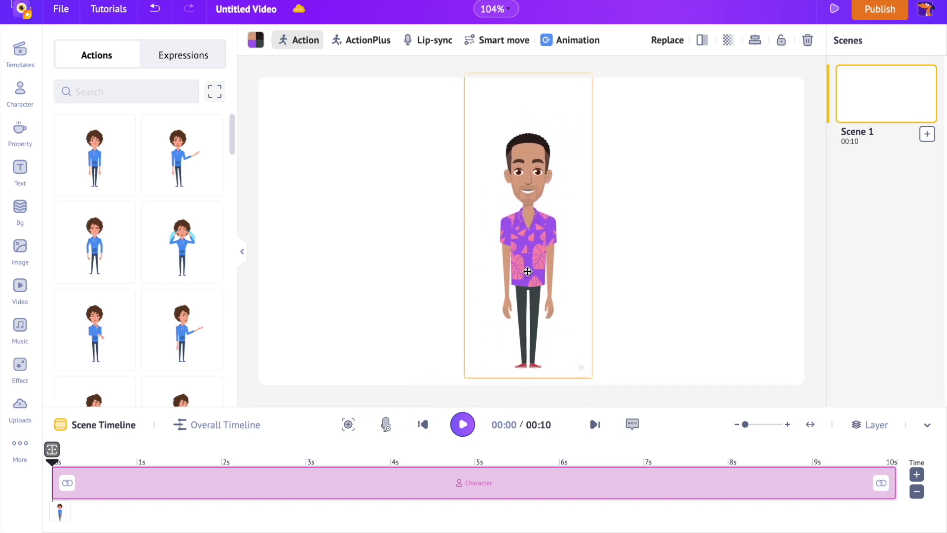
drag(587, 372, 573, 362)
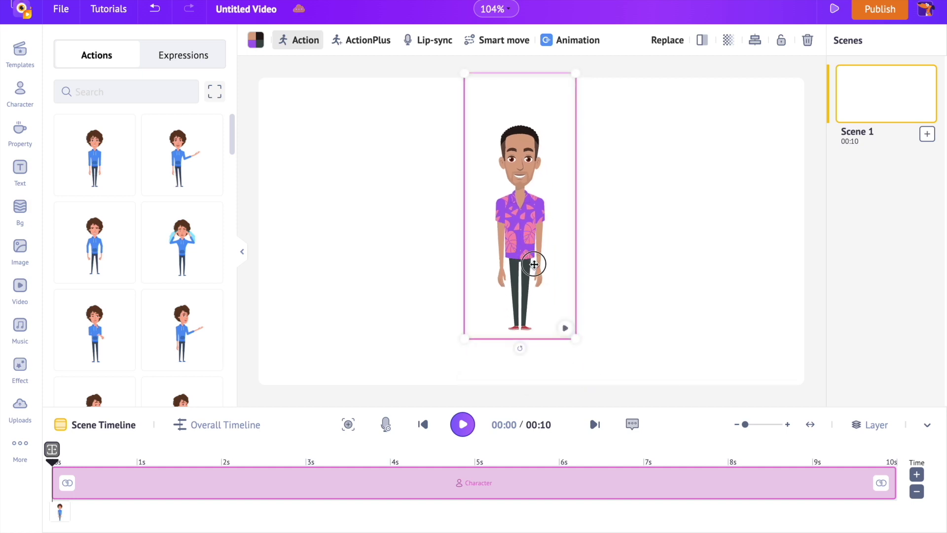
drag(535, 265, 537, 273)
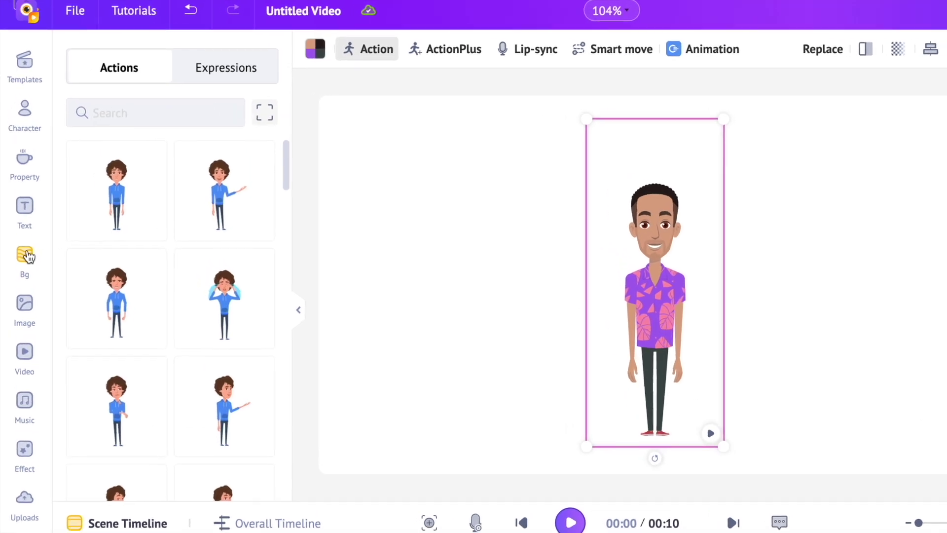
Expand the background library and preview all the Business backgrounds
click(26, 255)
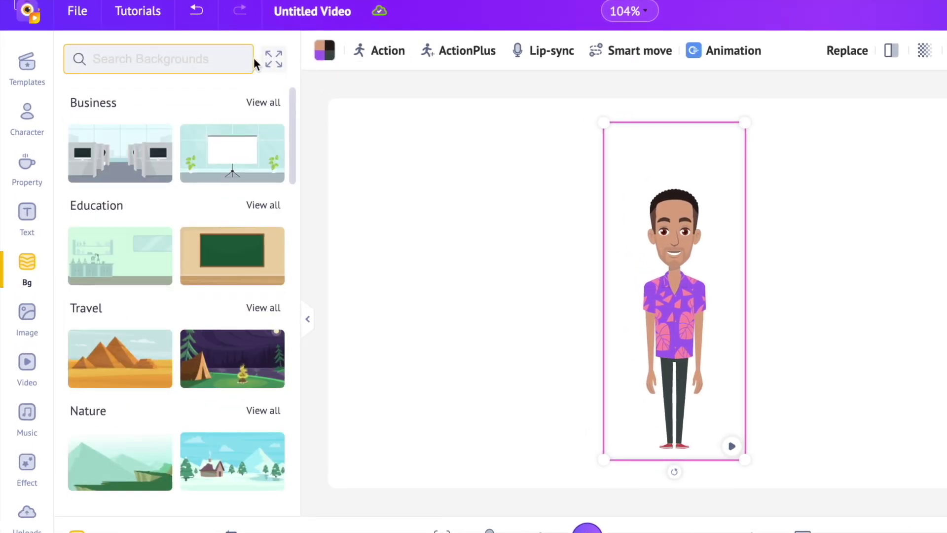
click(273, 60)
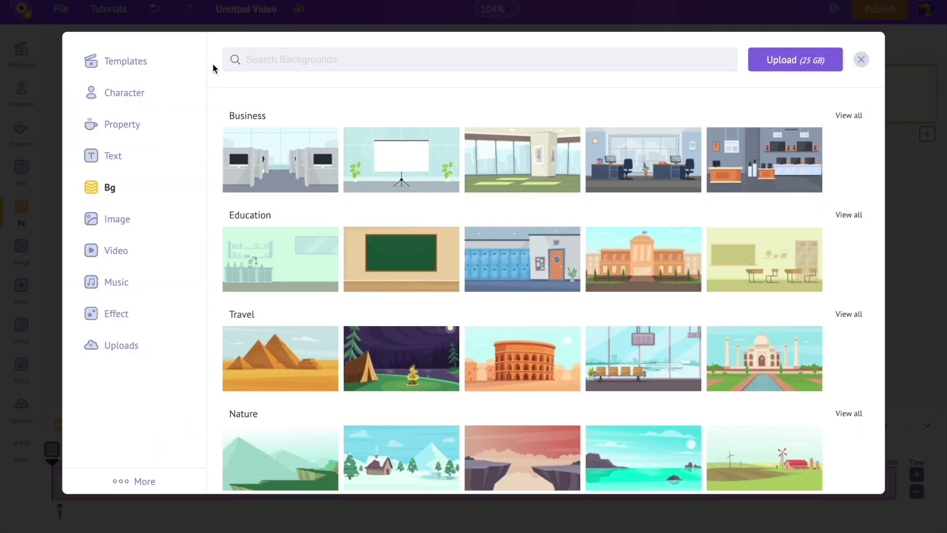
click(836, 118)
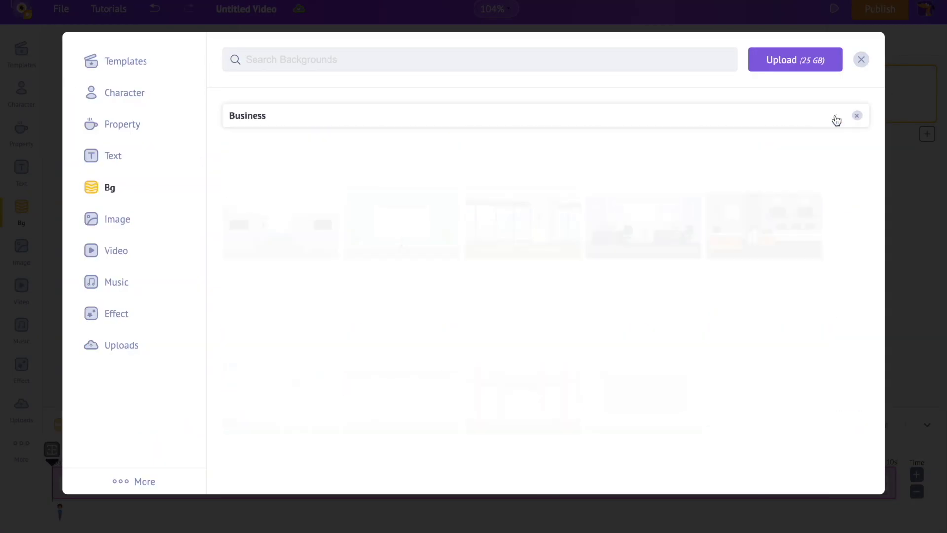
scroll(718, 208, down, 4)
scroll(718, 208, up, 1)
scroll(719, 209, up, 2)
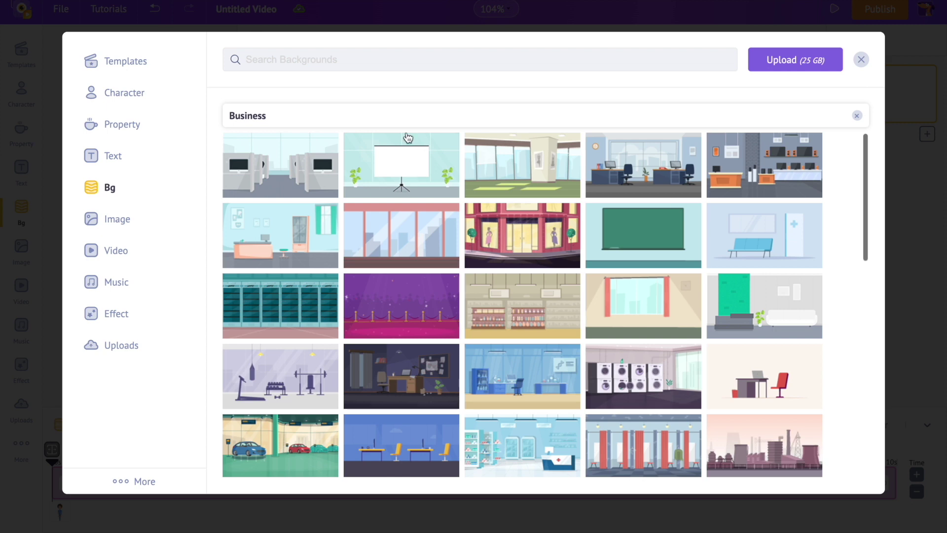
click(858, 116)
Scroll through the Education, Travel, Nature and Public Place background categories
scroll(342, 272, down, 1)
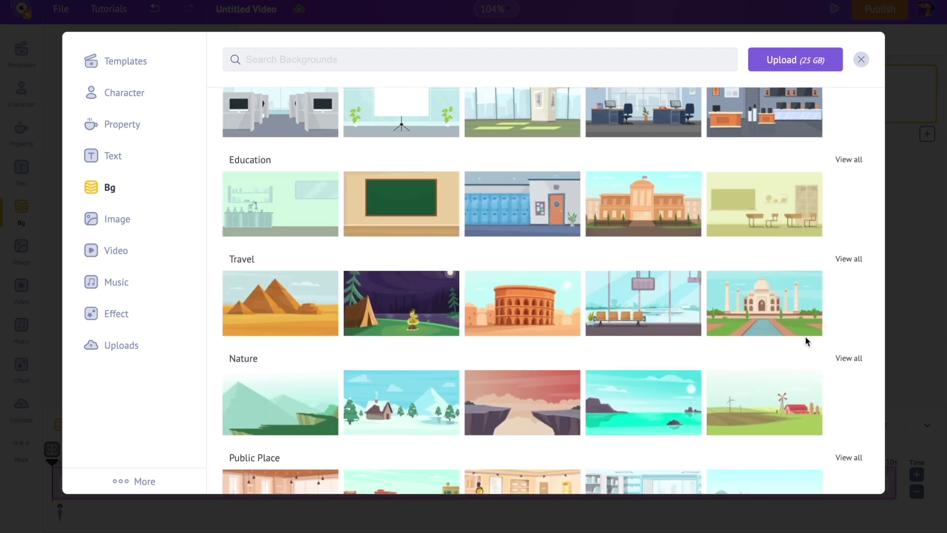
scroll(772, 324, down, 2)
scroll(715, 300, down, 2)
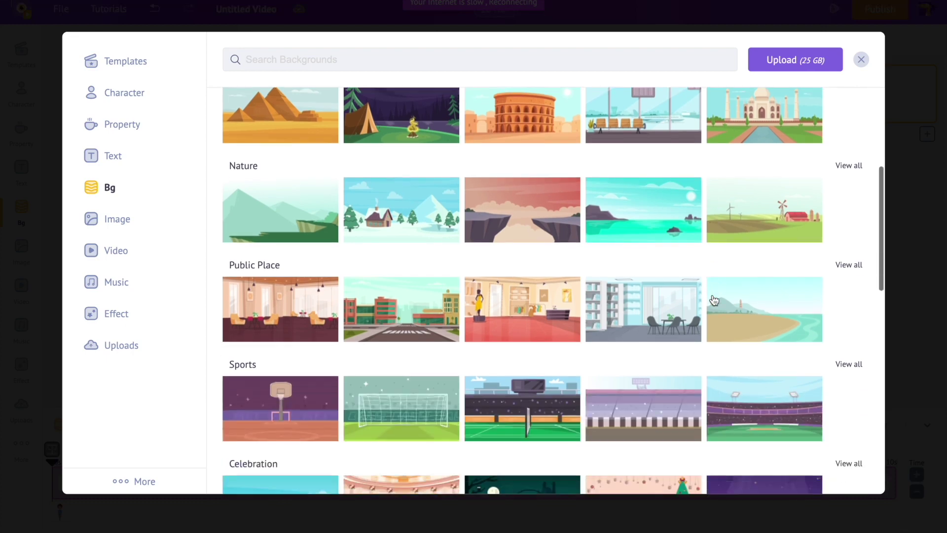
scroll(628, 277, down, 7)
scroll(628, 279, up, 2)
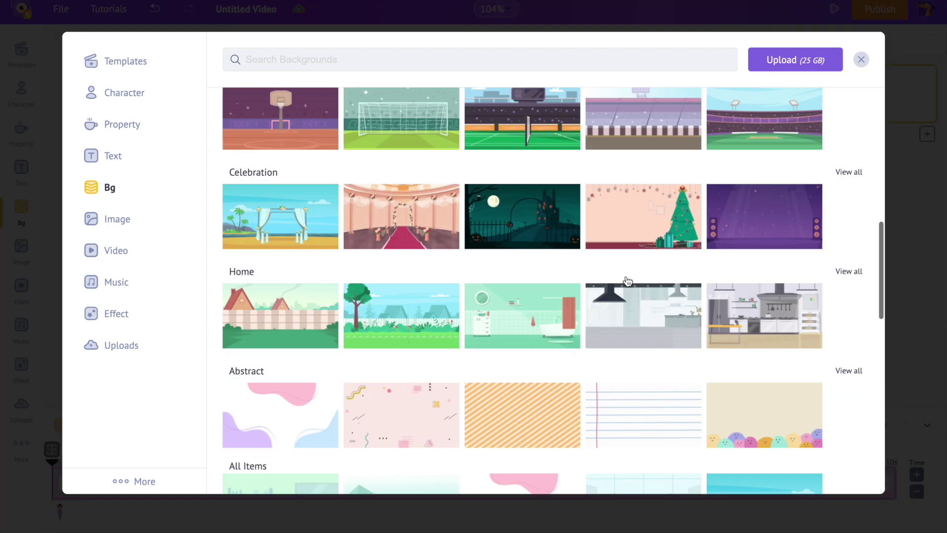
scroll(628, 281, up, 10)
click(366, 61)
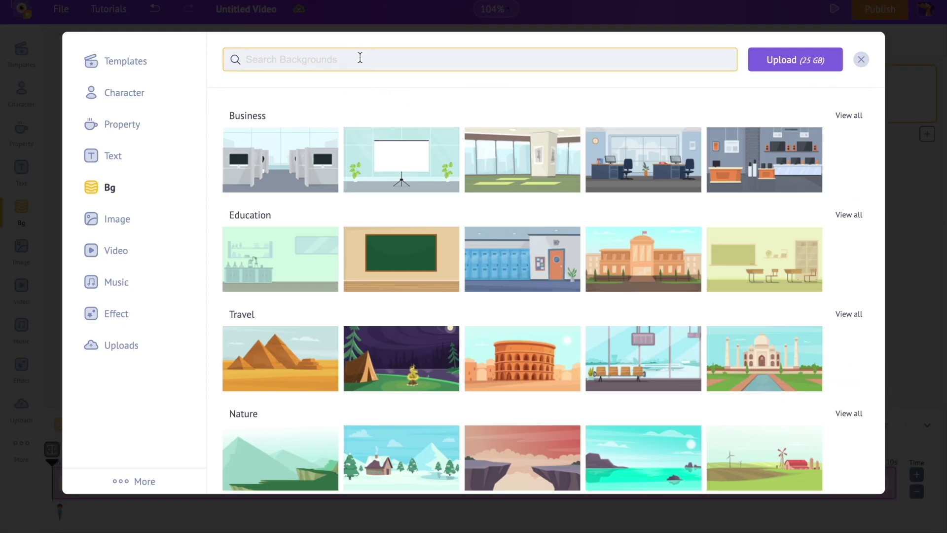
Search backgrounds for 'studio' and apply the green-screen film studio backdrop
text(studio)
key(Return)
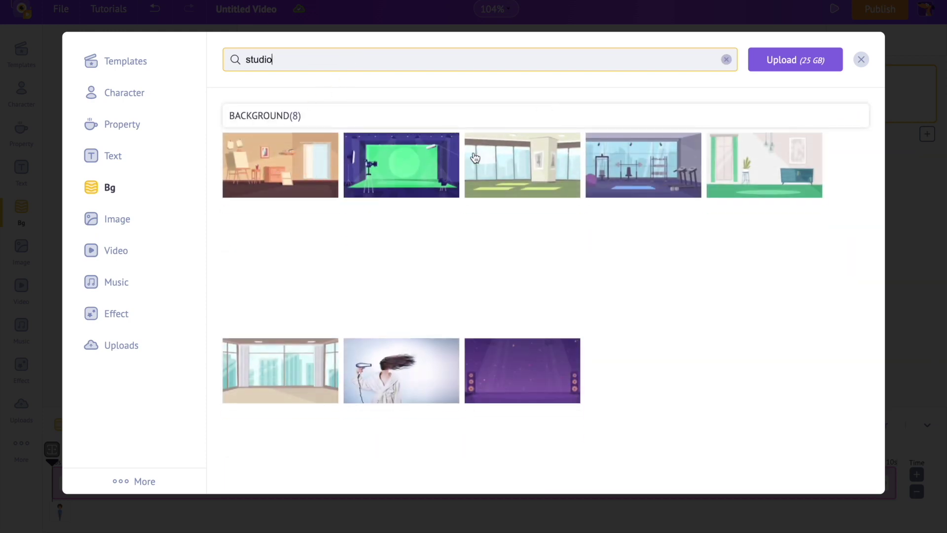
click(430, 170)
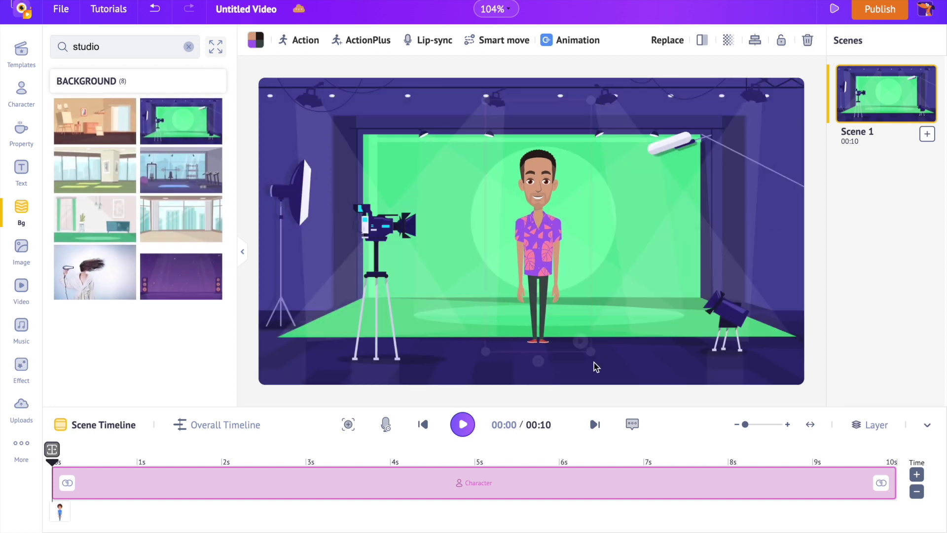
click(556, 300)
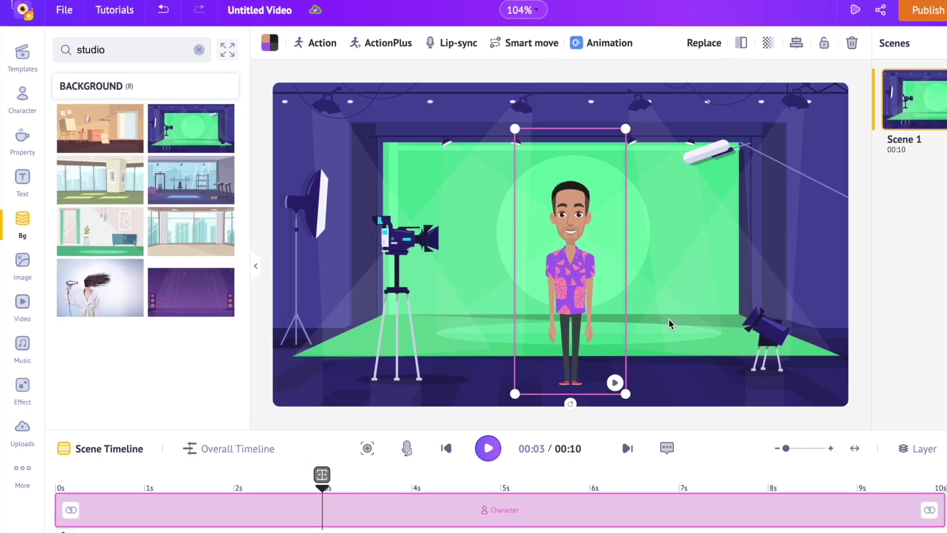
click(316, 43)
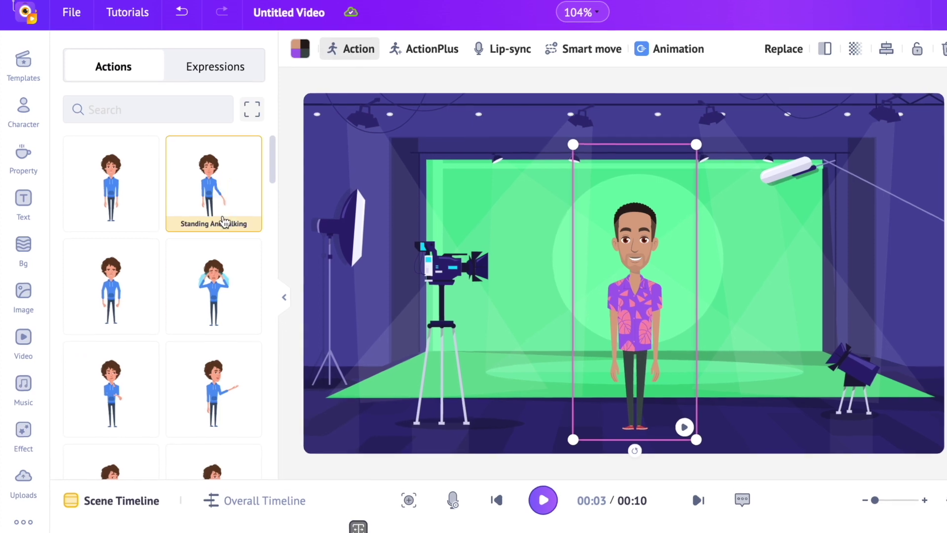
Try the stand-talk, stand-cry and trophy-jump actions, then apply Talking On Phone
click(223, 219)
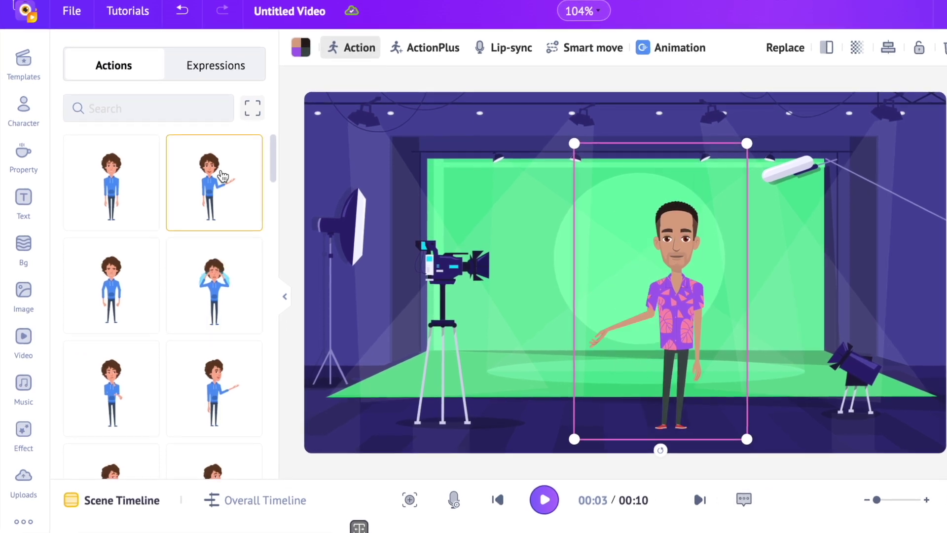
click(220, 292)
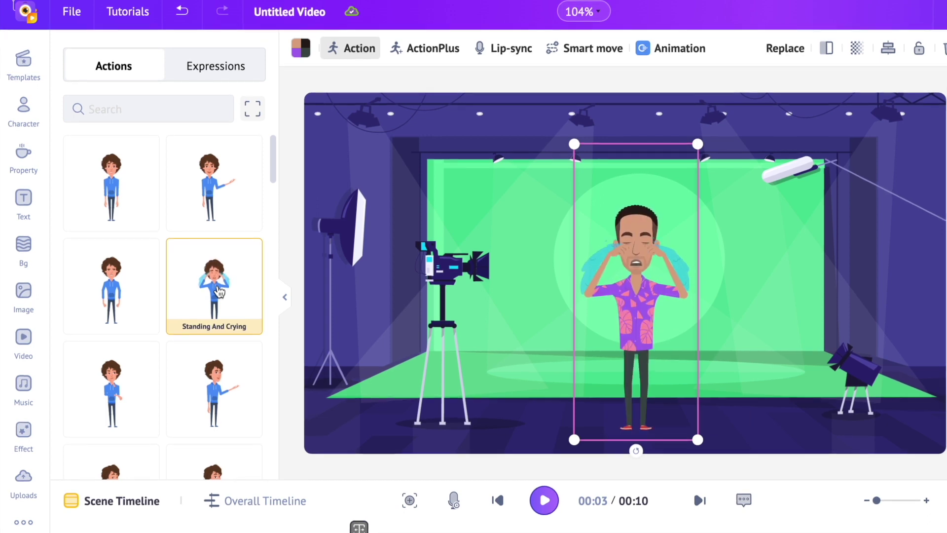
scroll(217, 296, down, 10)
click(213, 338)
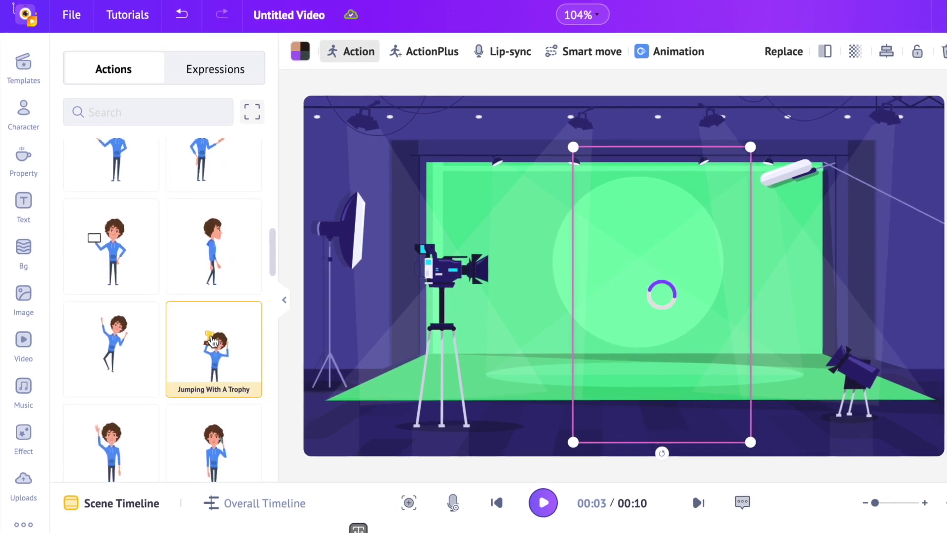
scroll(181, 366, down, 4)
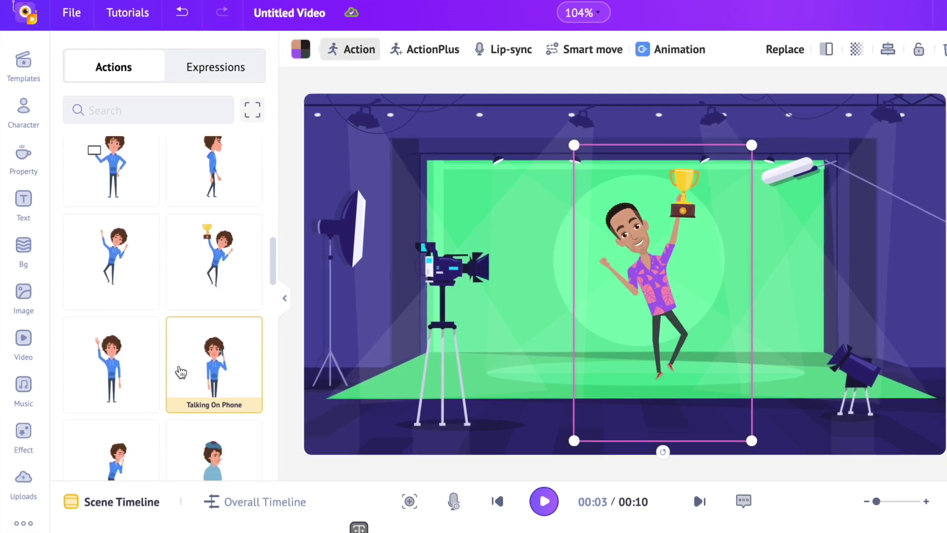
click(215, 289)
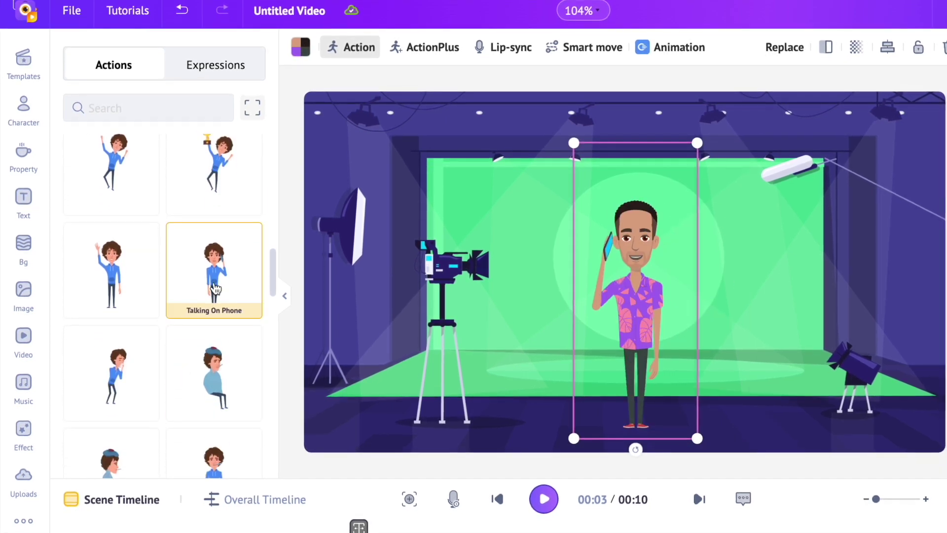
scroll(215, 289, down, 10)
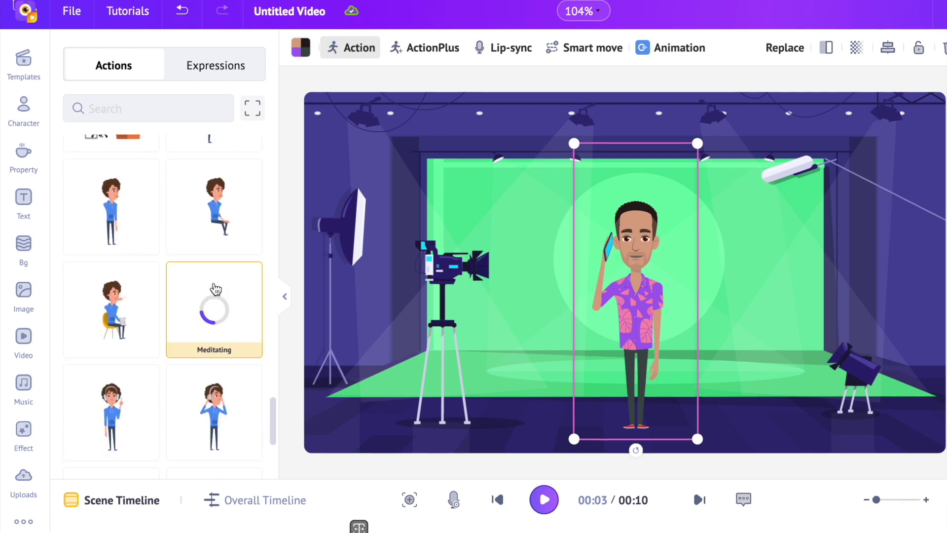
scroll(216, 289, down, 8)
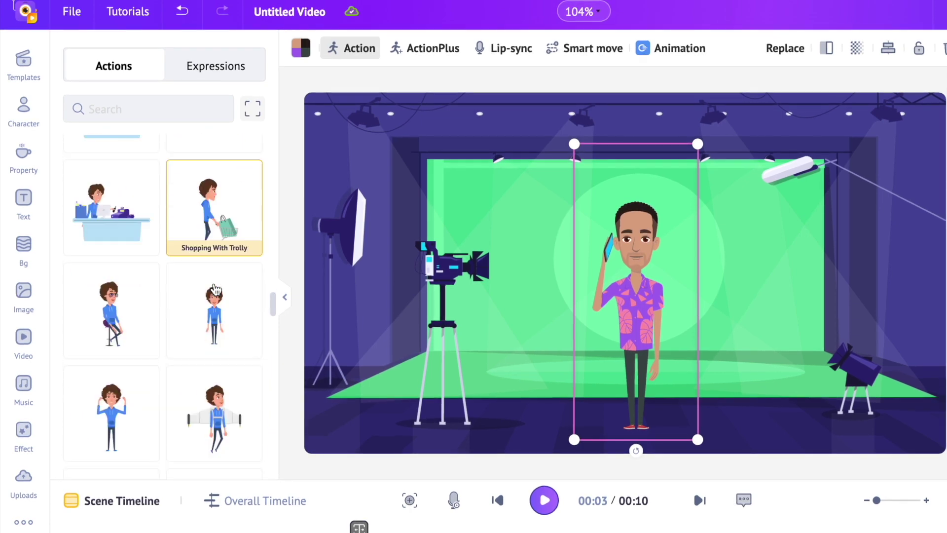
scroll(216, 289, up, 15)
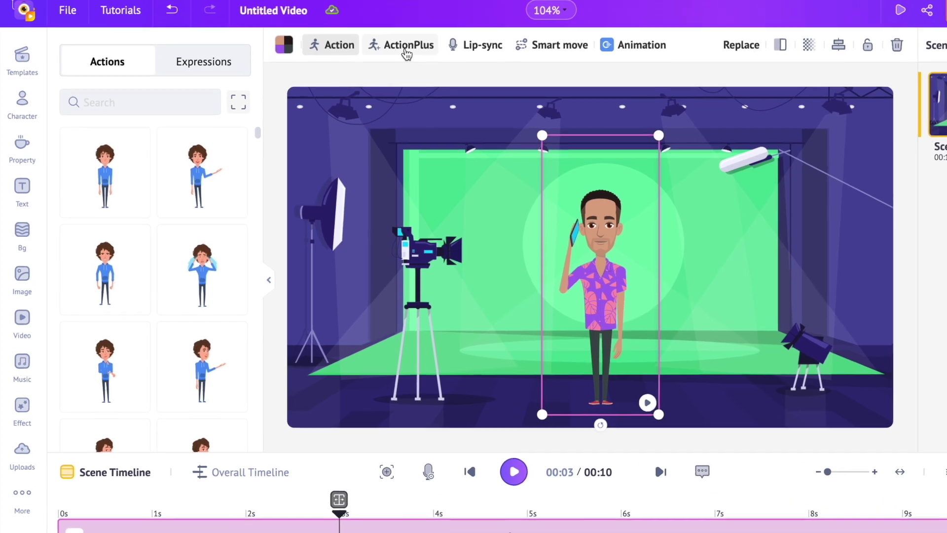
Start an ActionPlus sequence with the Walking action and place the man at the stage's right edge
click(407, 47)
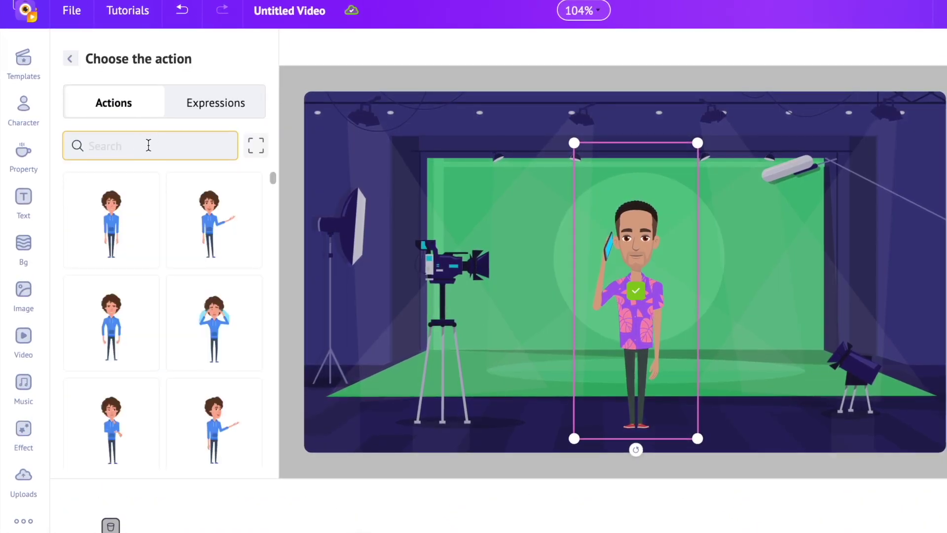
click(148, 145)
text(walk)
key(Return)
scroll(233, 313, down, 3)
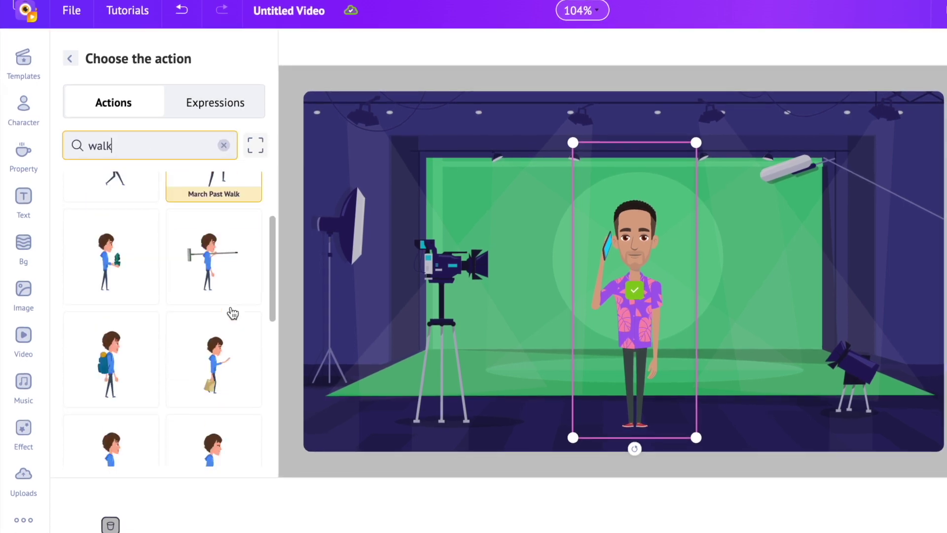
scroll(233, 313, down, 5)
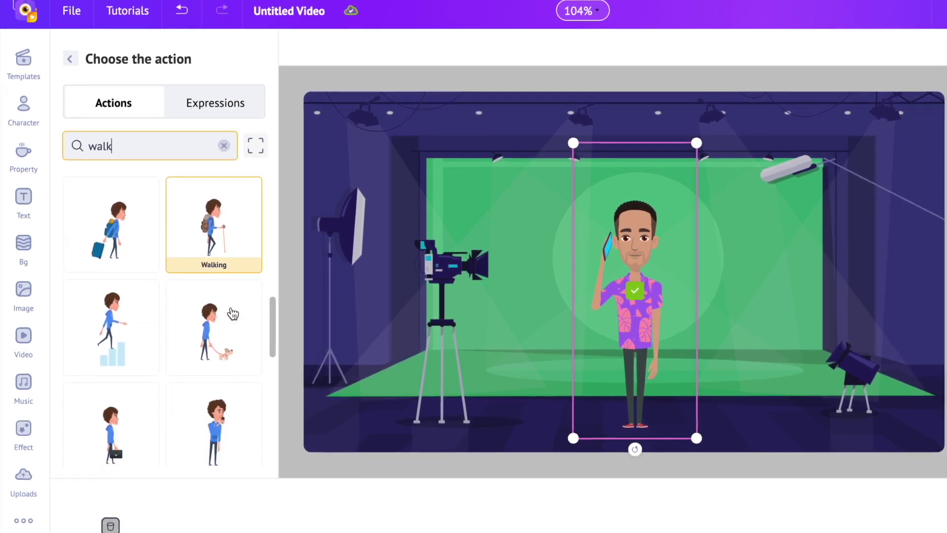
scroll(180, 340, down, 10)
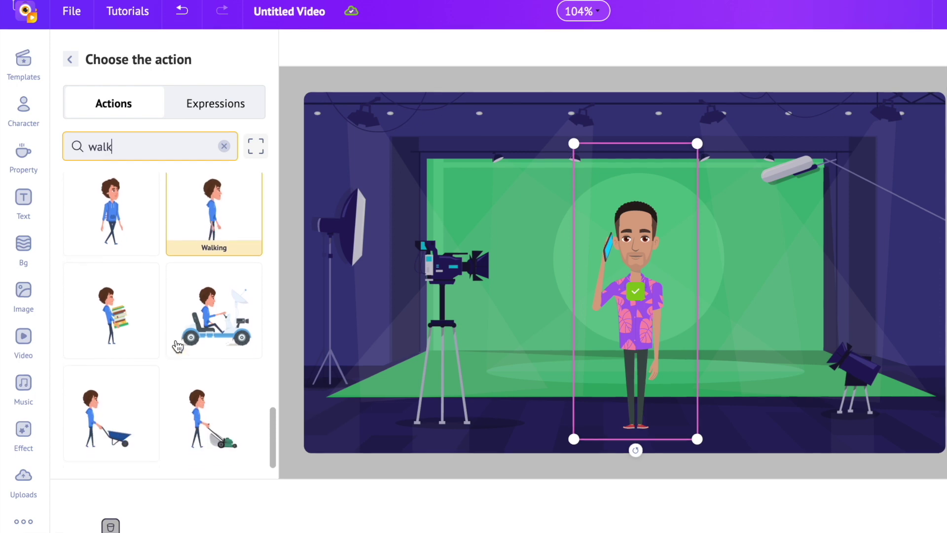
scroll(207, 247, up, 1)
click(220, 256)
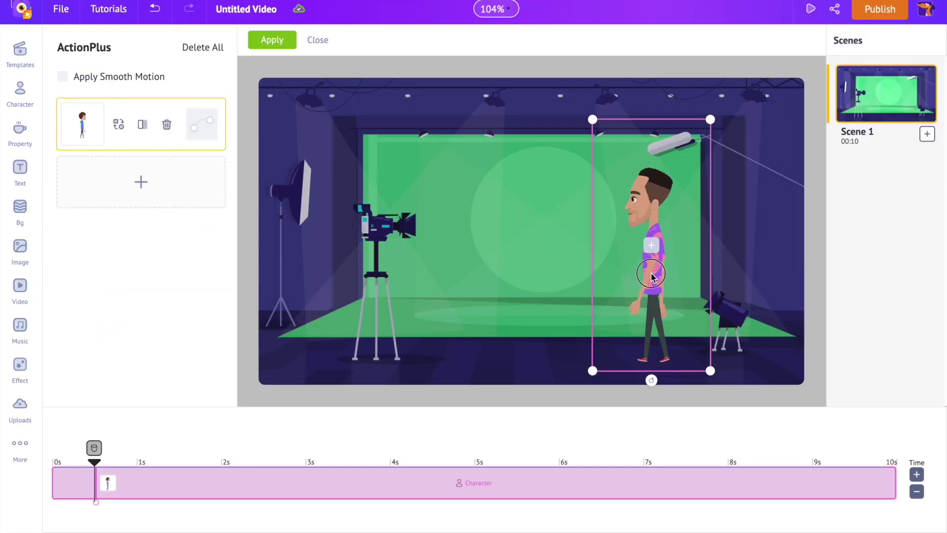
drag(651, 276, 824, 296)
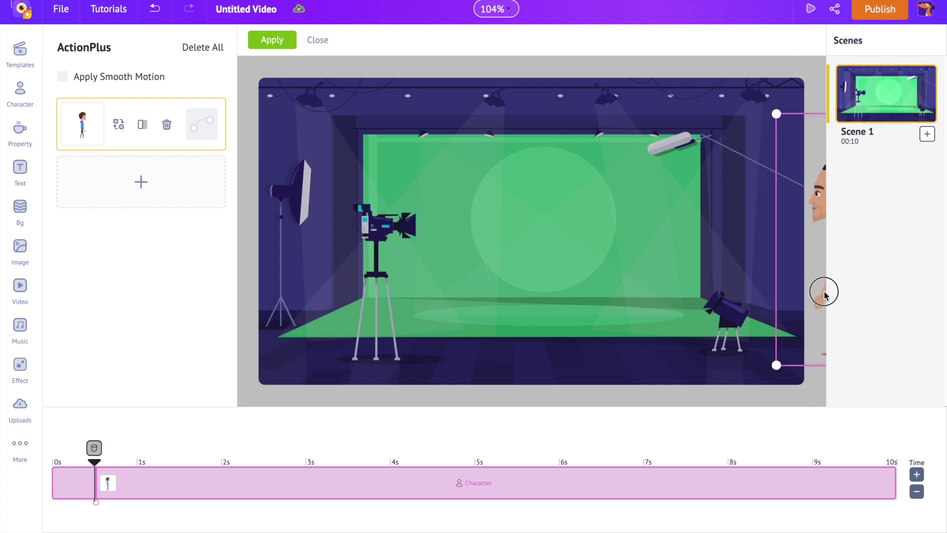
Add a wave action, end the walk at centre stage, and time the wave at about 4s
click(150, 191)
text(wave)
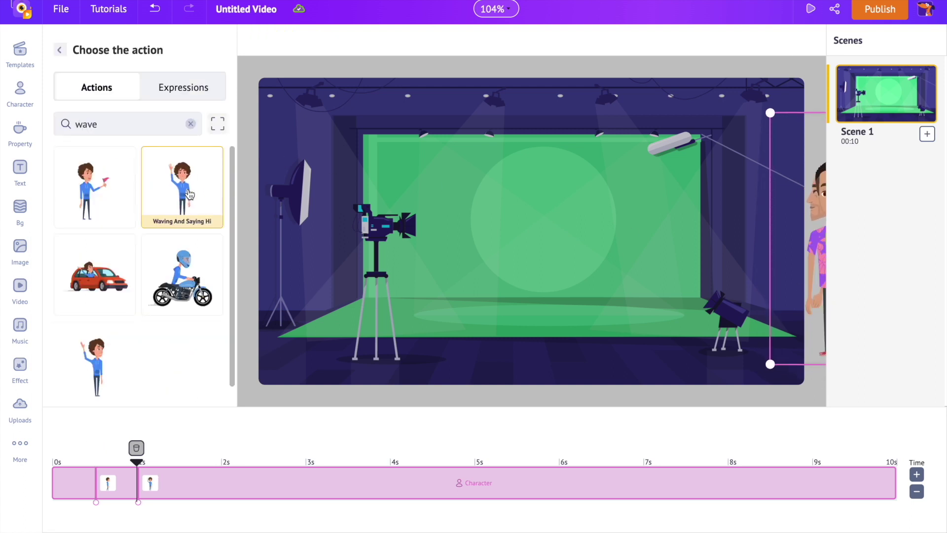
drag(820, 285, 546, 245)
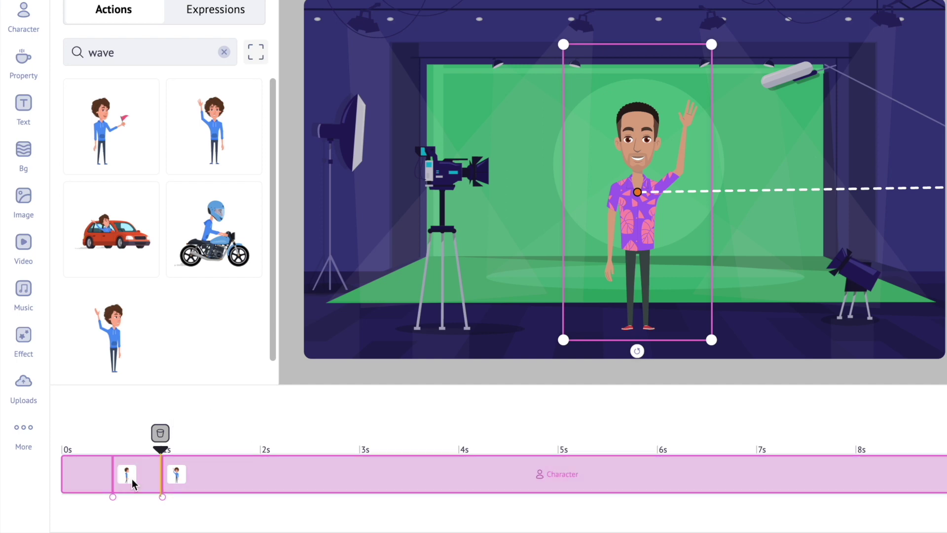
drag(127, 474, 98, 480)
drag(182, 483, 463, 477)
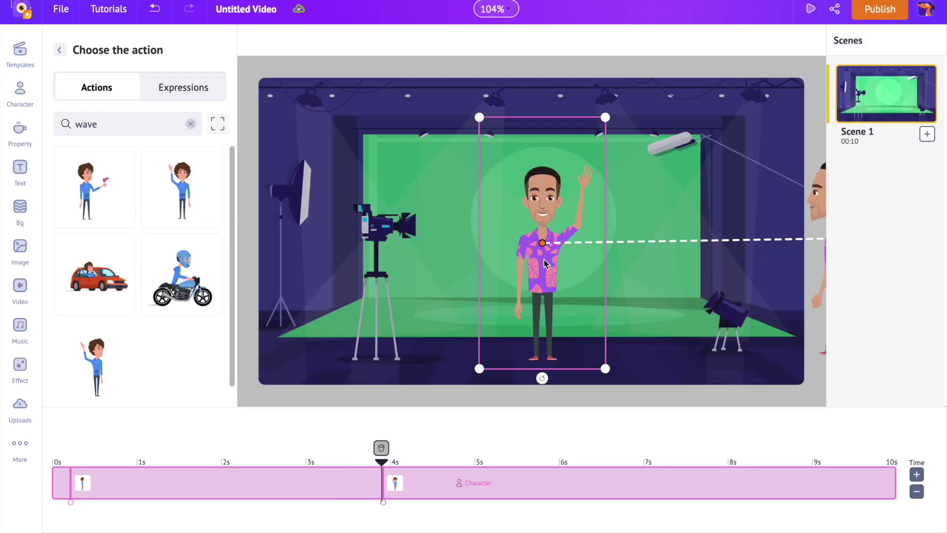
click(544, 263)
Add the Standing And Talking action as the third step, starting at about 5.8 seconds
click(147, 246)
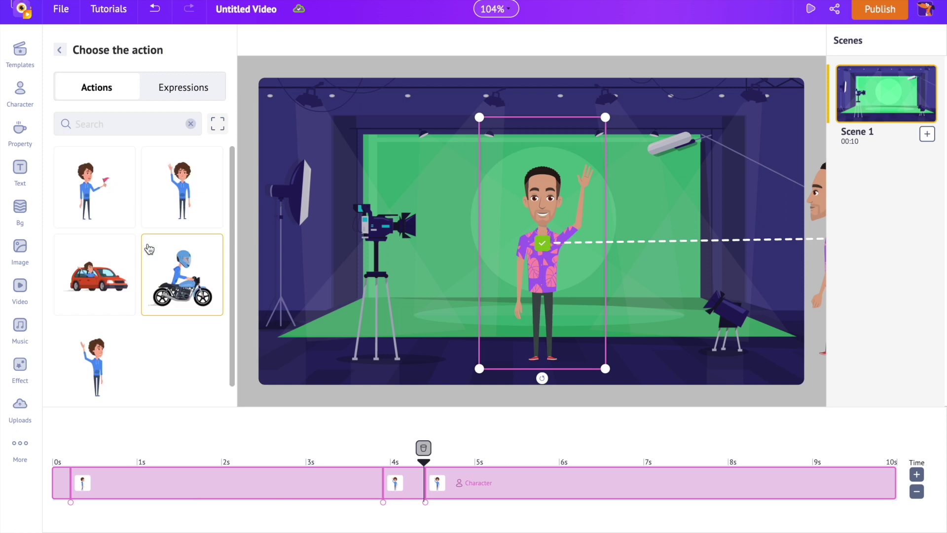
click(131, 123)
text(talk)
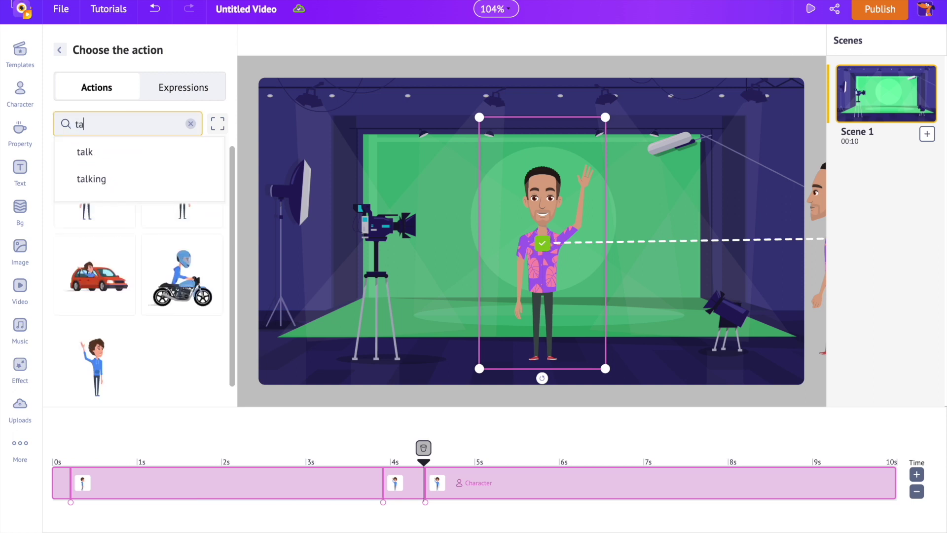
key(Return)
click(197, 278)
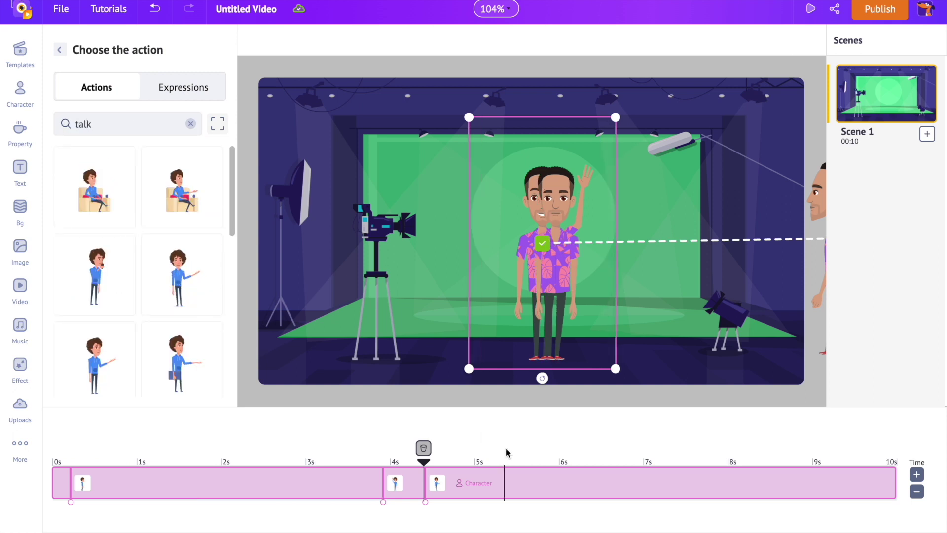
drag(434, 487, 553, 487)
Enable path movement for the walk and wave actions and apply the sequence
click(544, 245)
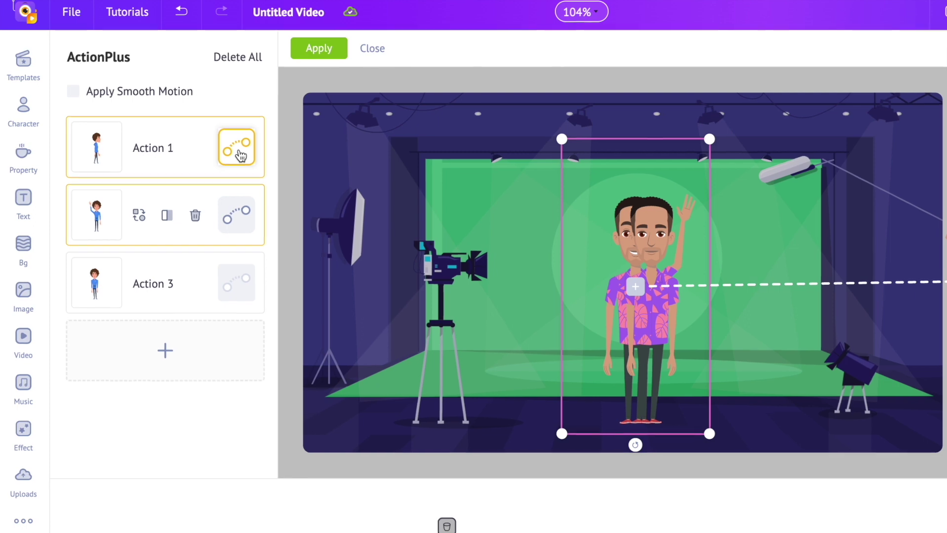
click(240, 156)
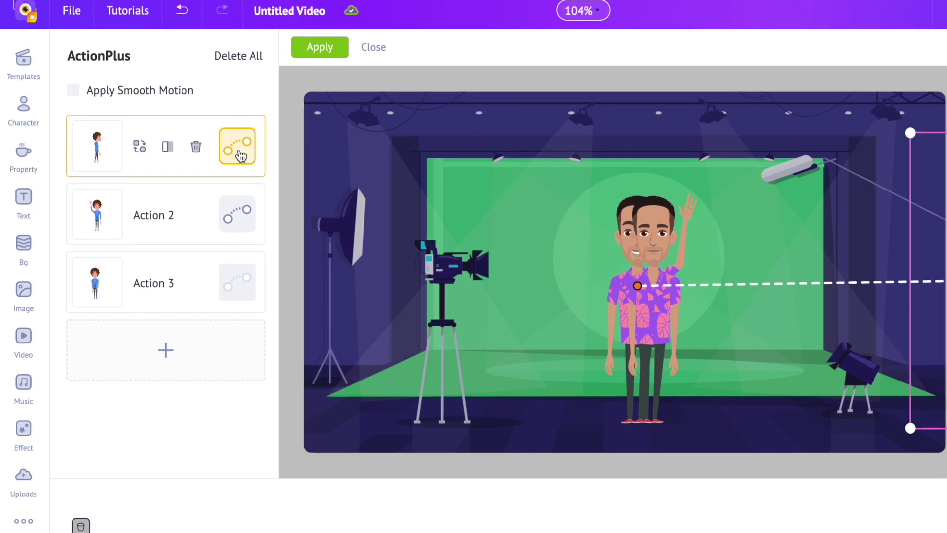
click(237, 217)
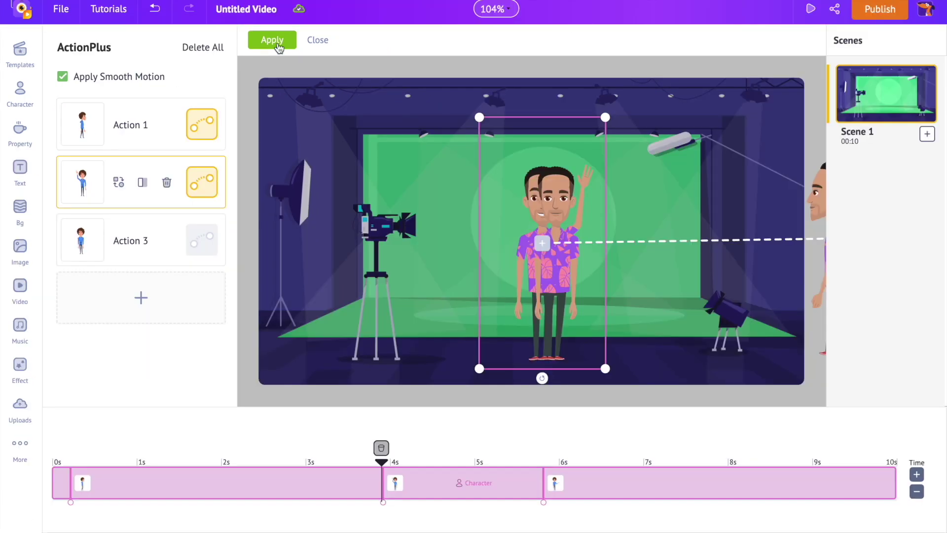
click(273, 40)
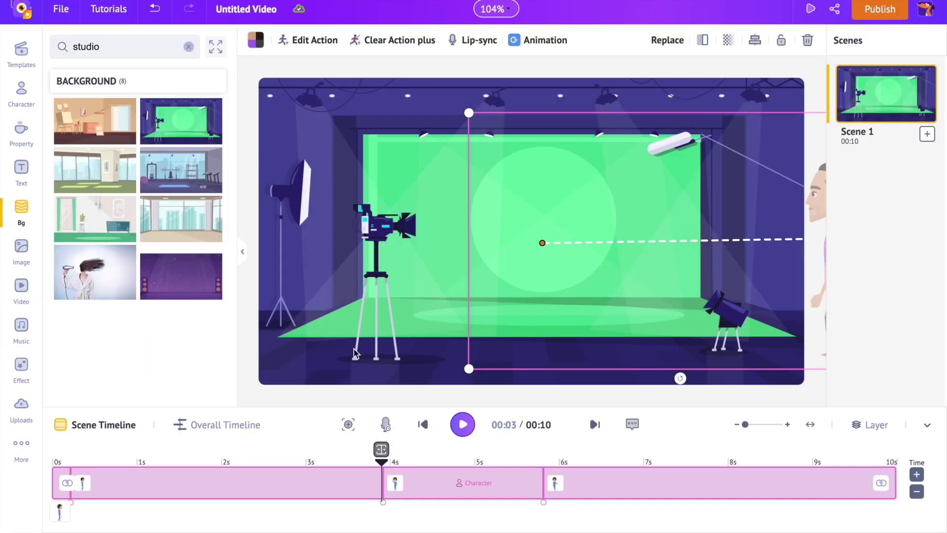
click(425, 424)
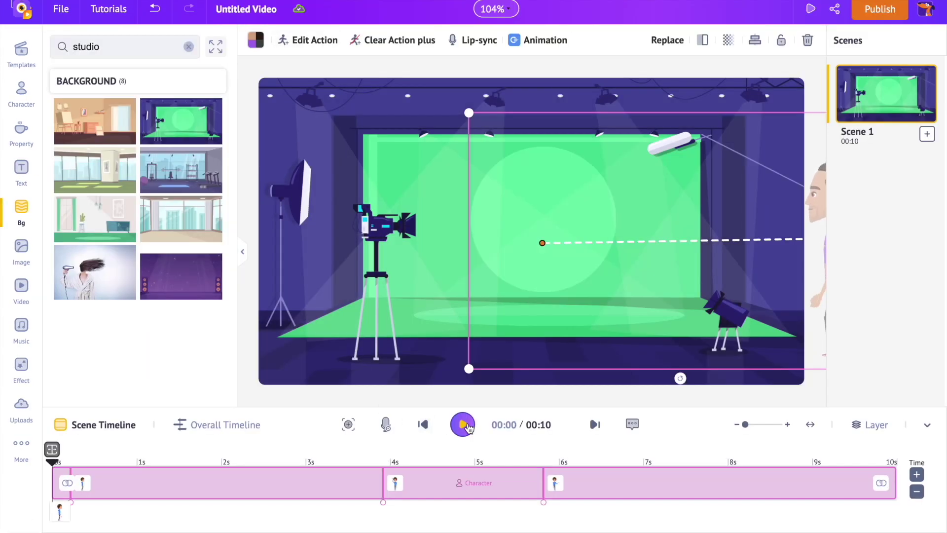
click(464, 426)
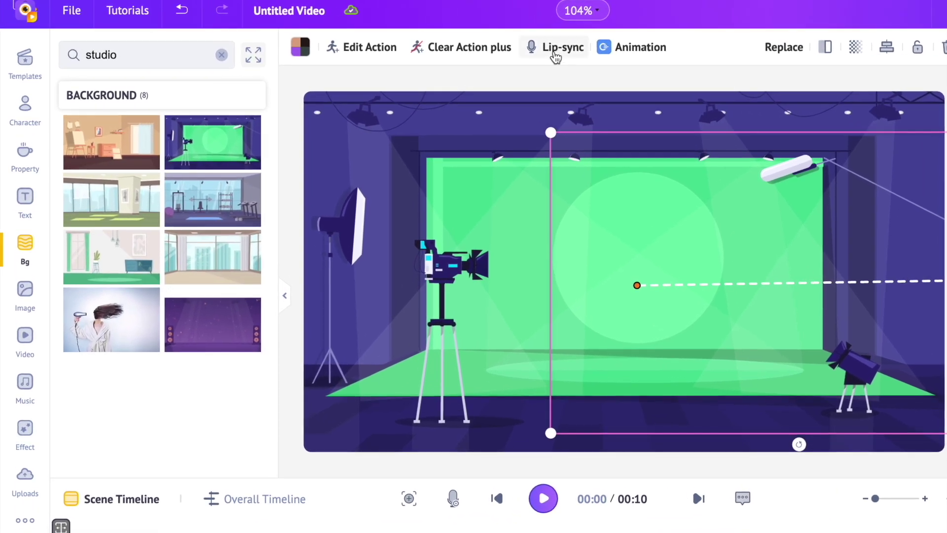
click(556, 58)
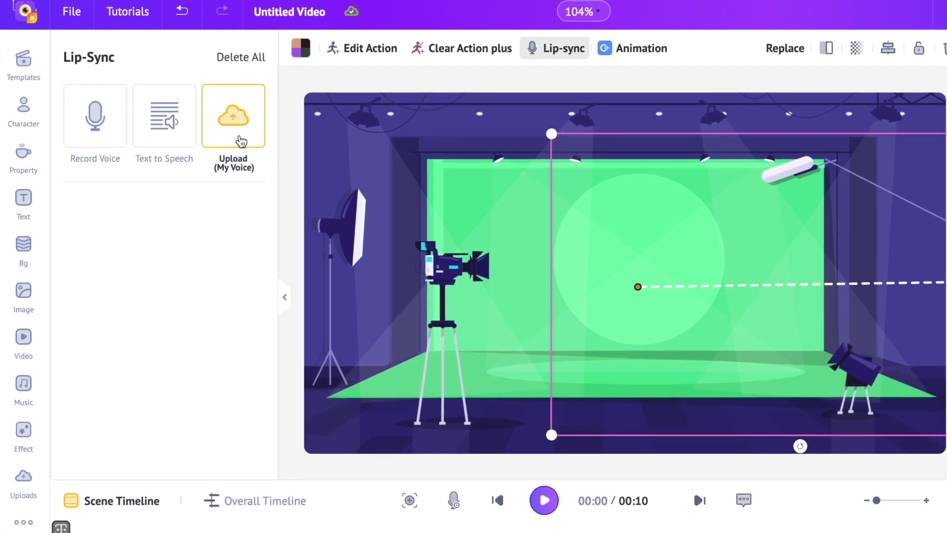
Try uploading a voice file in Lip-sync, back out, and choose Text to Speech instead
click(241, 141)
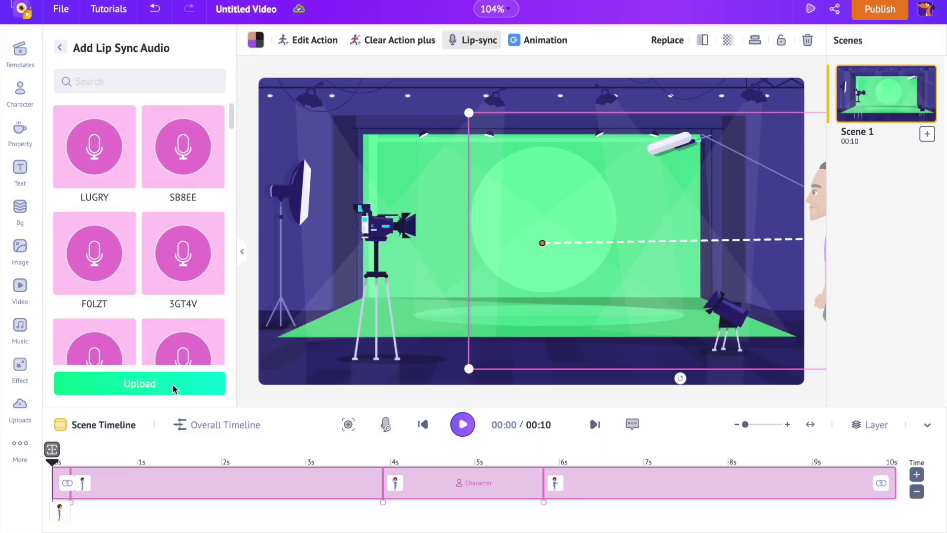
click(174, 389)
scroll(434, 237, down, 3)
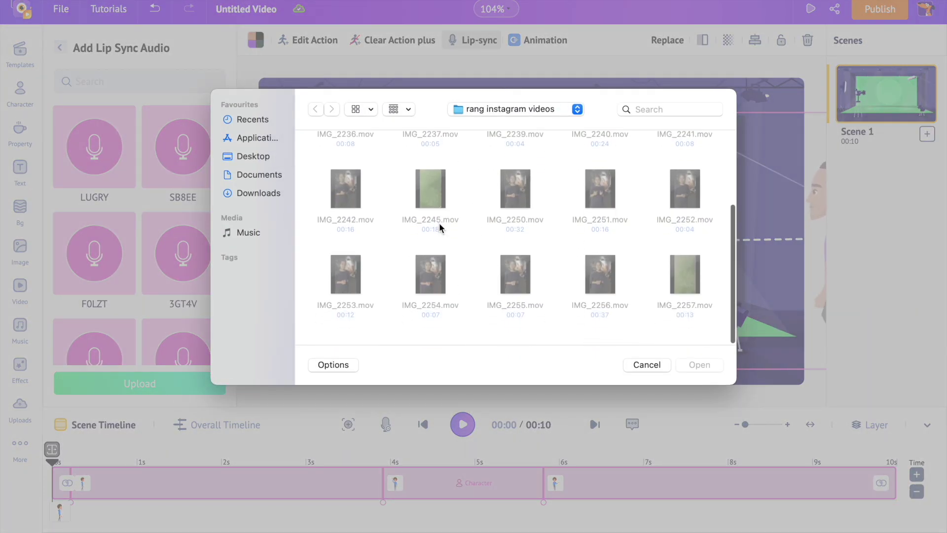
scroll(444, 225, up, 3)
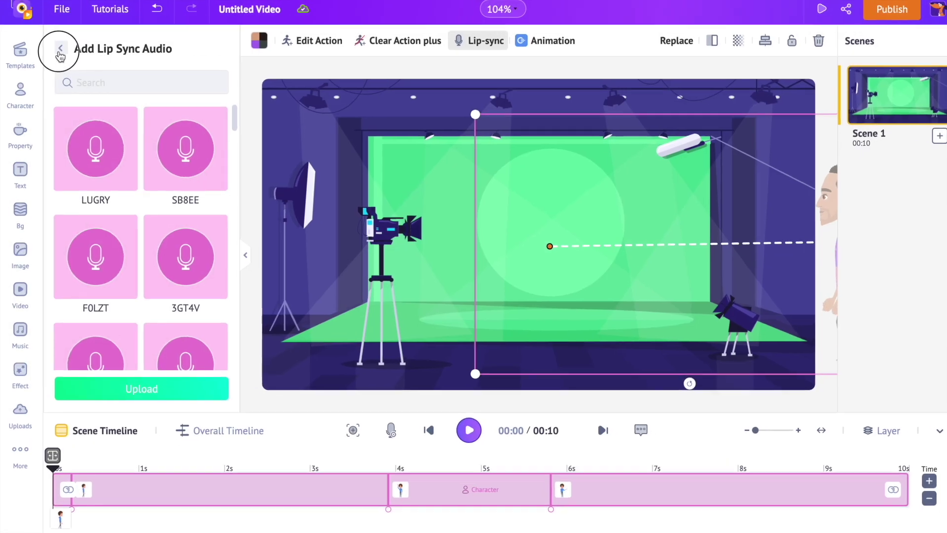
click(59, 47)
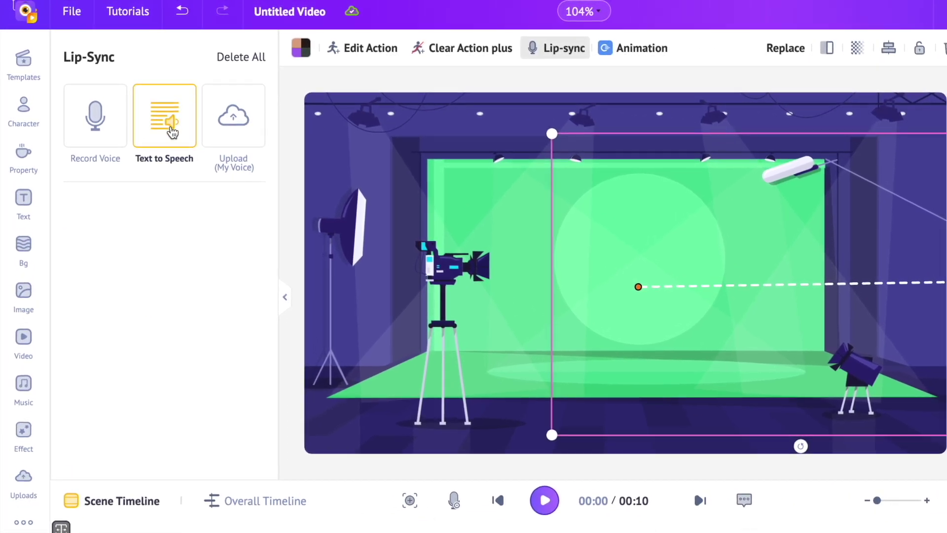
click(170, 132)
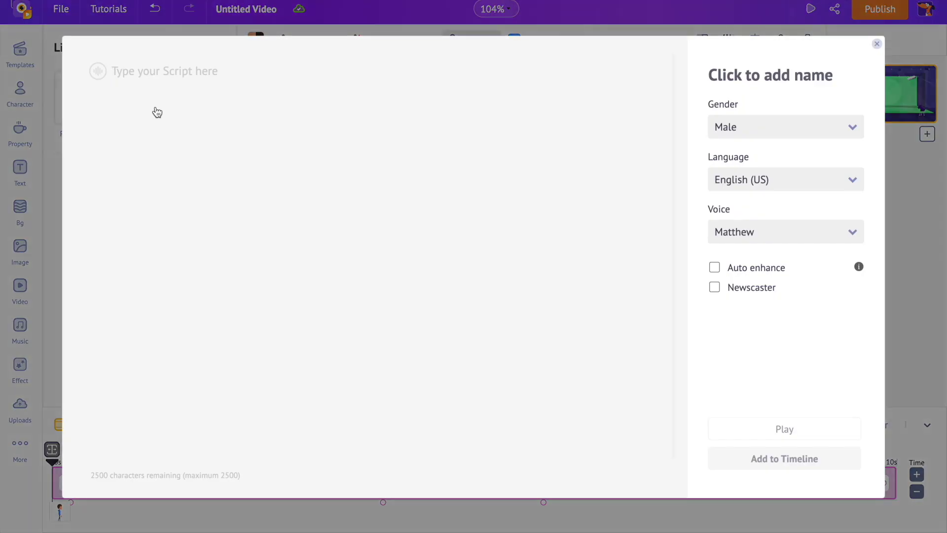
Enter the script 'Hello there! welcome to the channel. Let's learn how to make animations!' with gender Male
text(Hello there! welcome to the channel.)
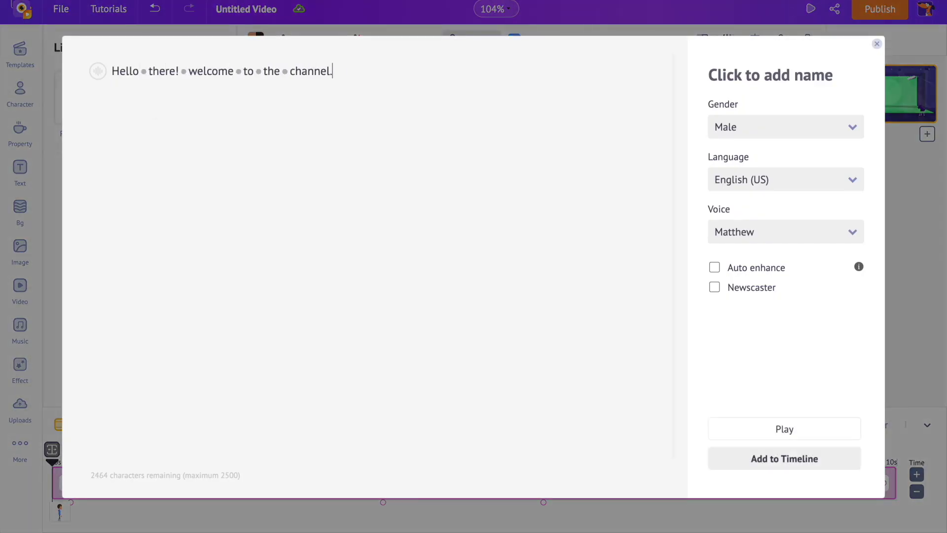
text(Let's learn how to make animations!)
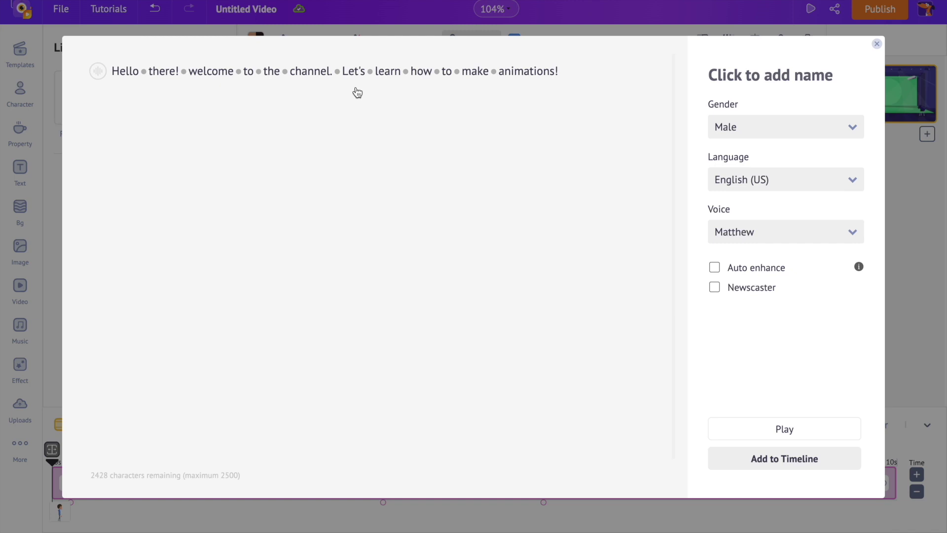
click(820, 135)
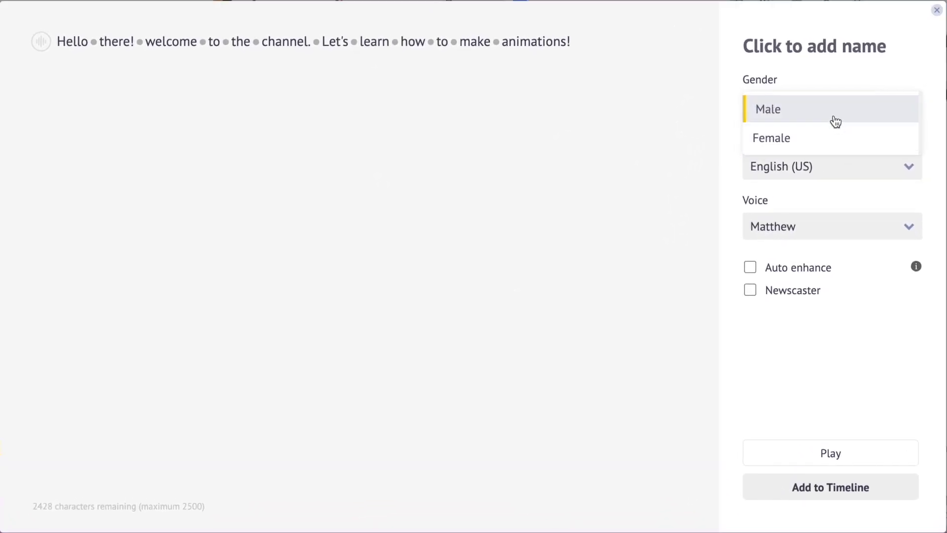
click(826, 123)
Set the voice to English (US) Joel and preview the 4-second clip
click(844, 164)
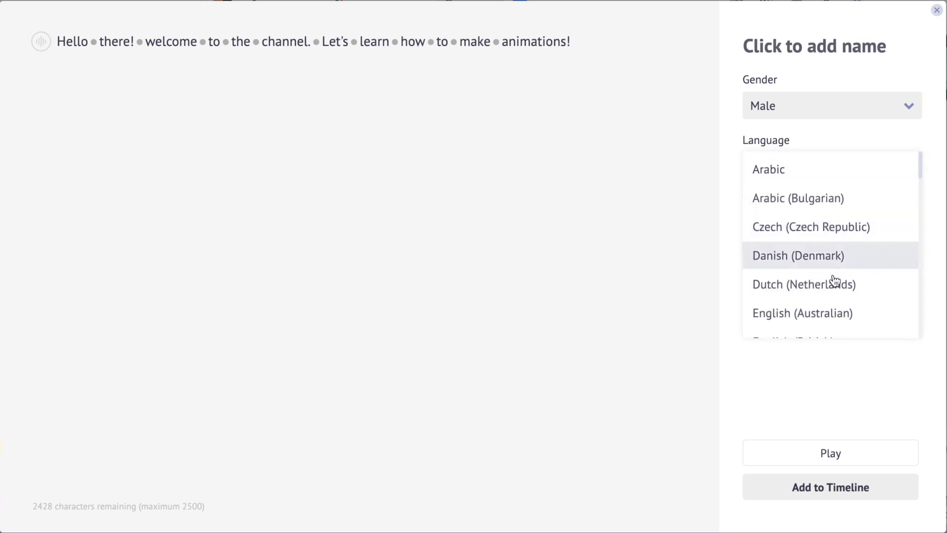
scroll(829, 322, down, 15)
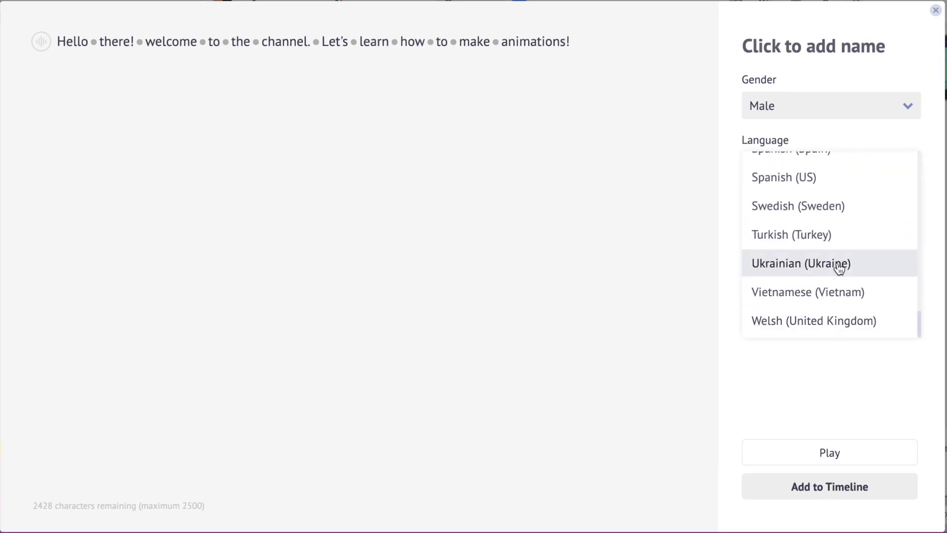
scroll(840, 266, up, 10)
scroll(840, 267, up, 5)
click(829, 251)
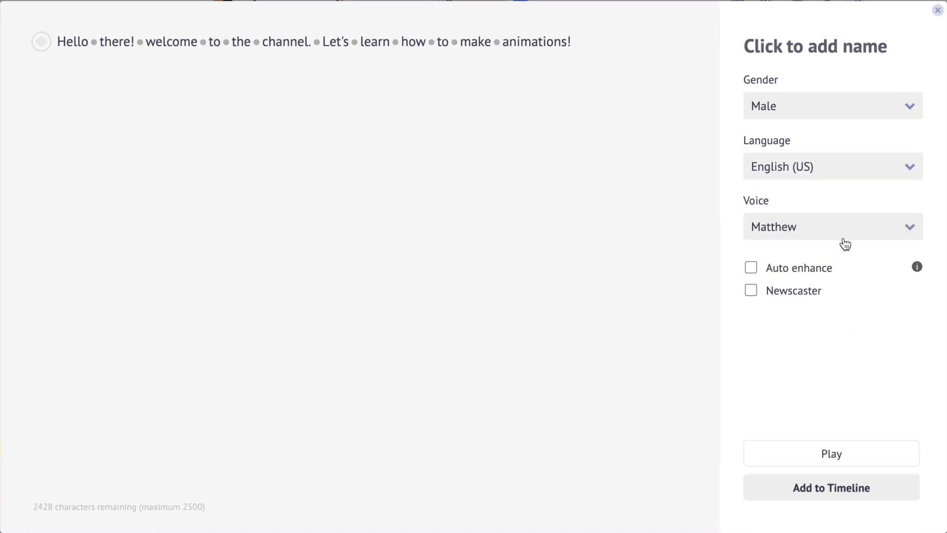
click(844, 242)
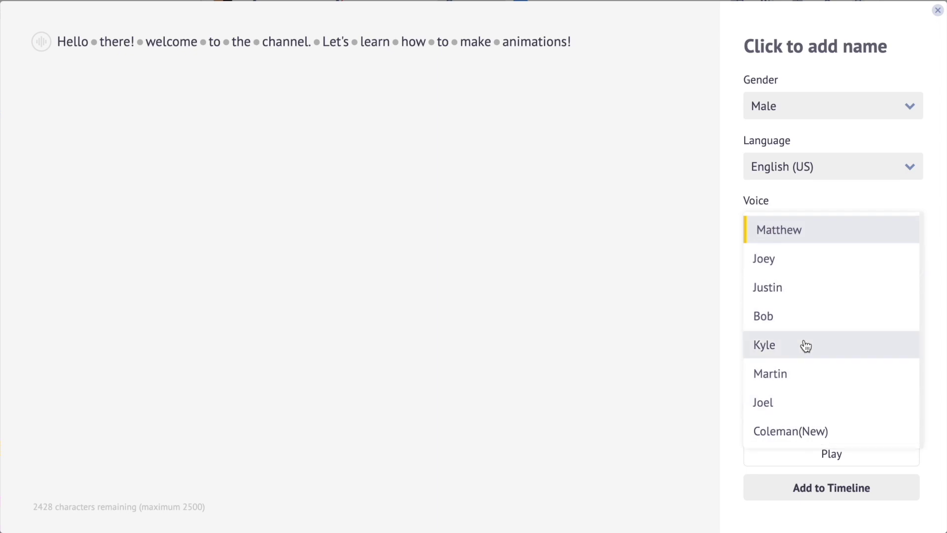
click(763, 397)
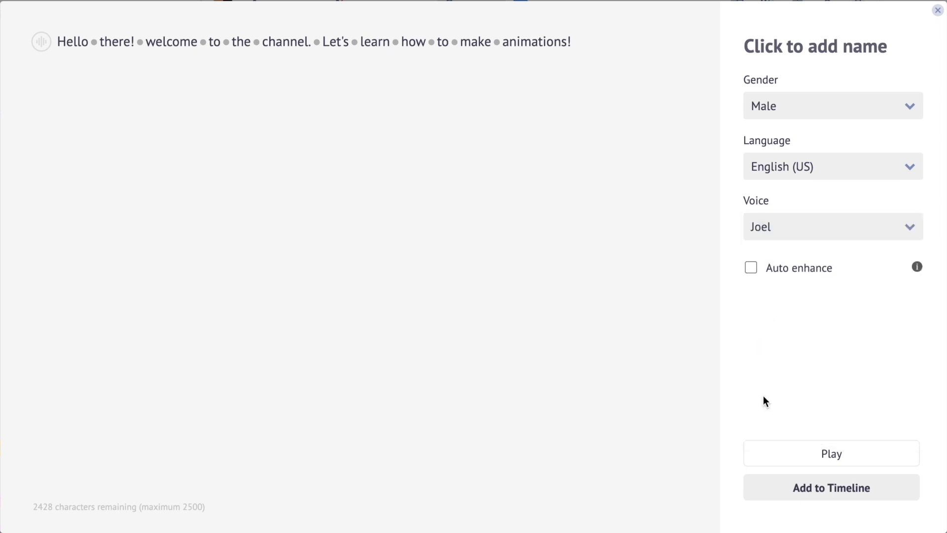
click(788, 447)
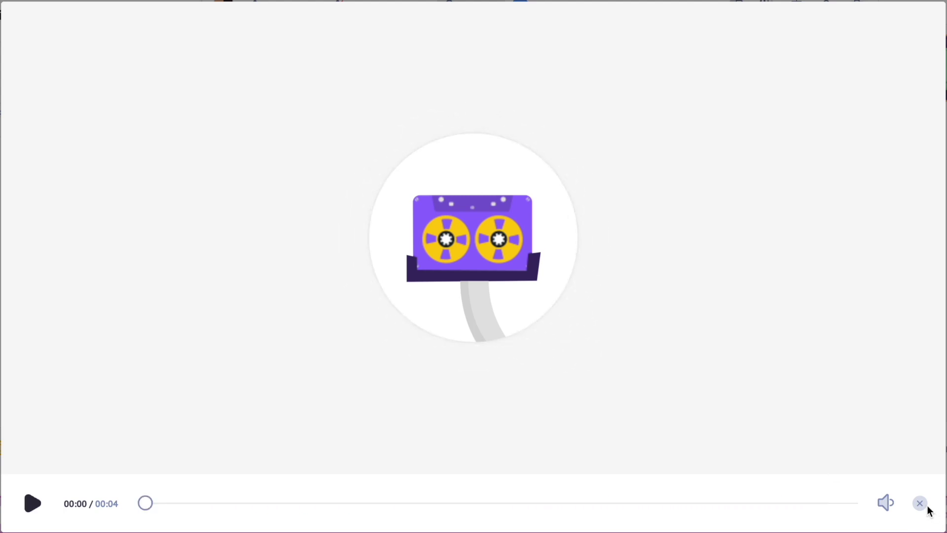
click(921, 504)
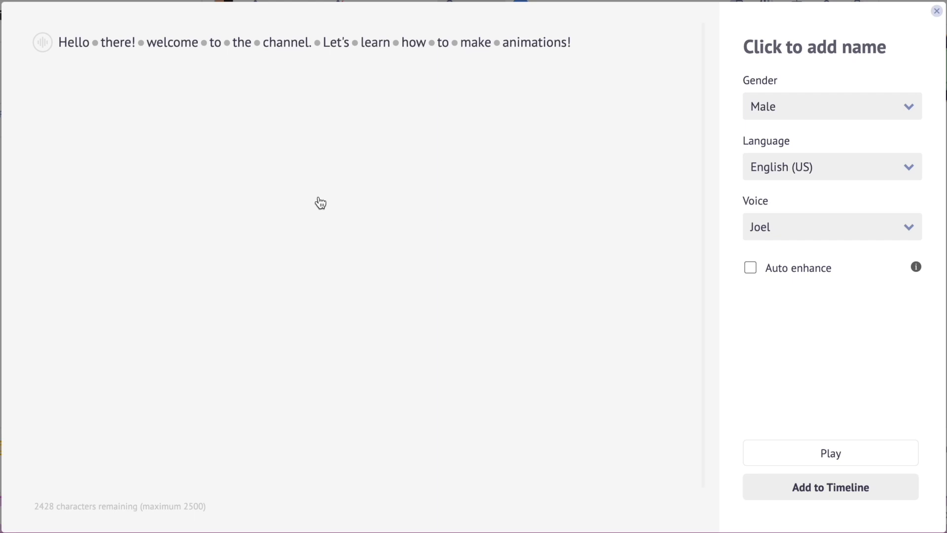
Review speed, pitch and volume settings, leaving the speech speed at medium
click(46, 49)
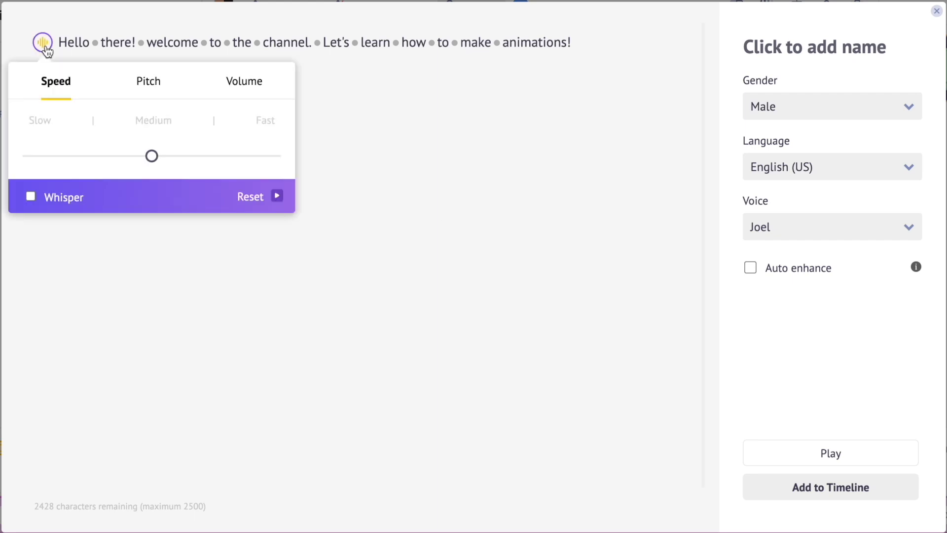
mouse_move(145, 159)
mouse_down()
mouse_move(237, 169)
mouse_move(161, 166)
mouse_up()
click(150, 82)
click(241, 88)
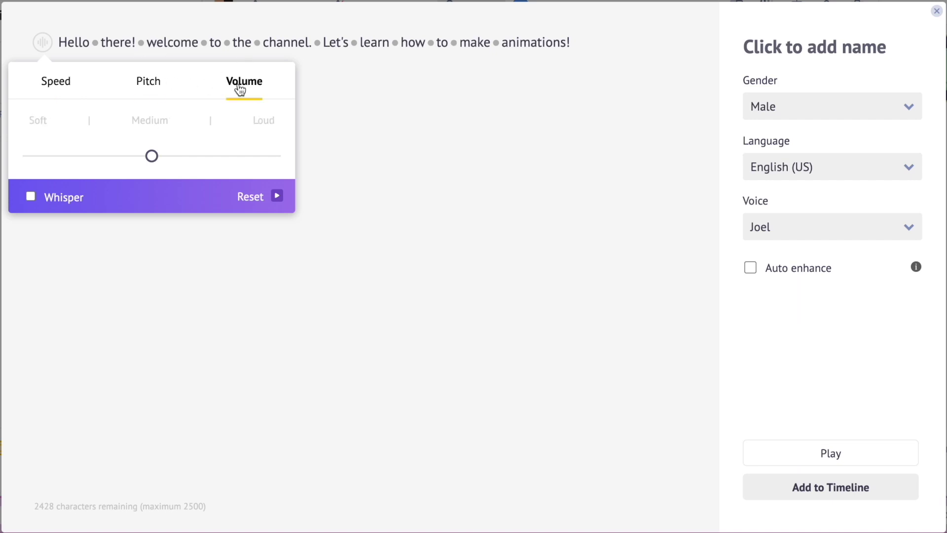
click(328, 158)
Set a break of about one second after "channel." in the script
click(317, 44)
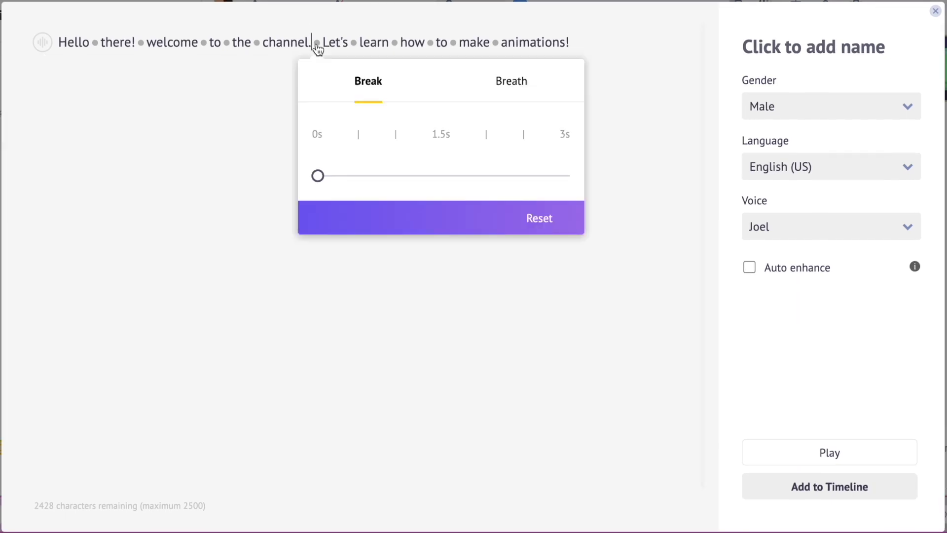
click(510, 81)
click(380, 81)
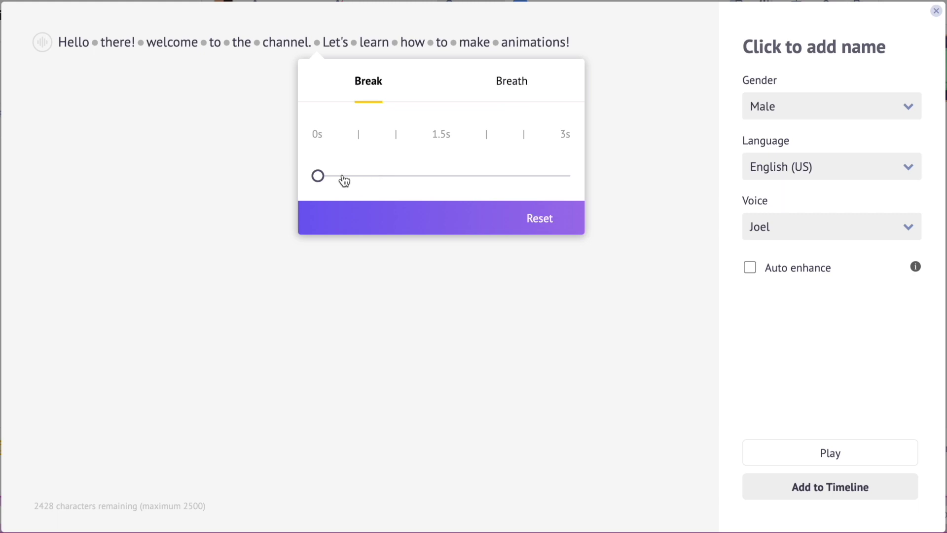
mouse_move(343, 179)
mouse_down()
mouse_move(401, 183)
mouse_move(358, 179)
mouse_up()
Turn on Auto enhance for the voice and preview the enhanced voice-over
click(410, 122)
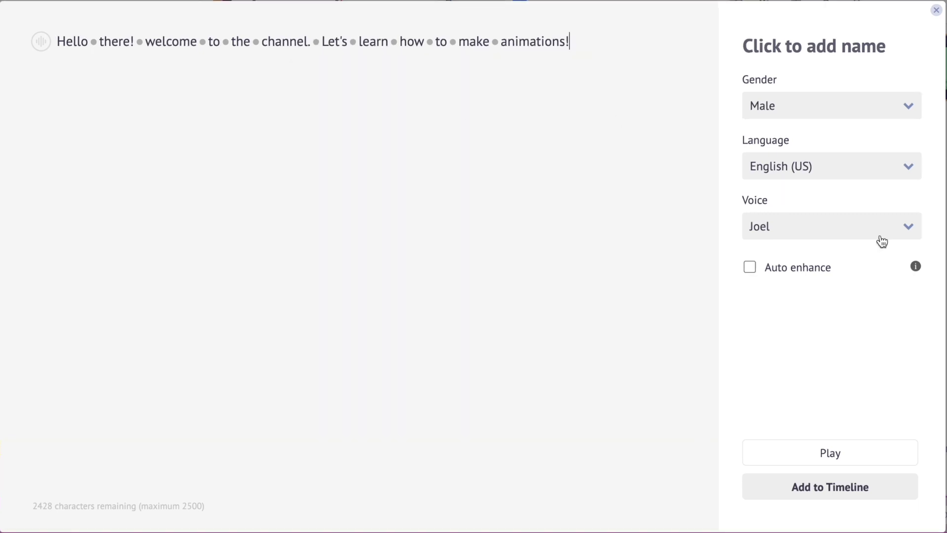
click(750, 269)
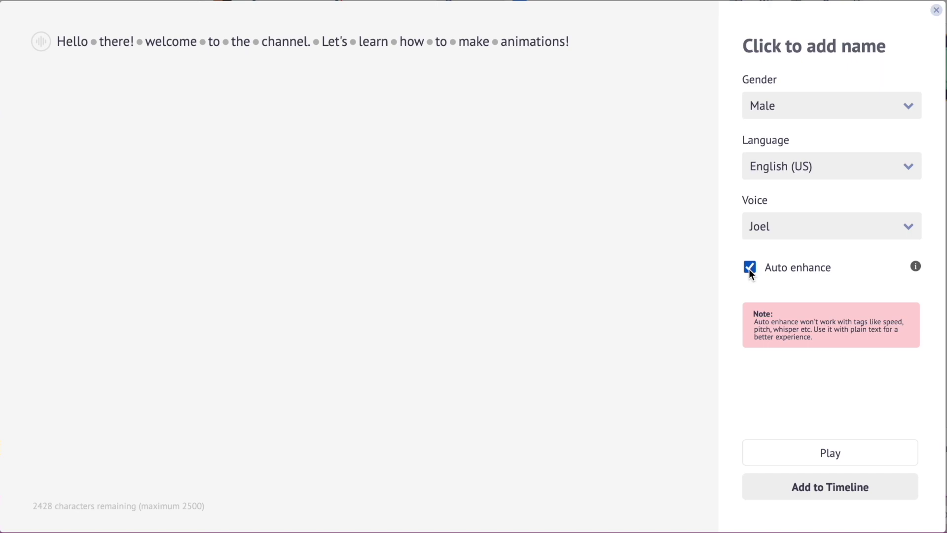
click(811, 450)
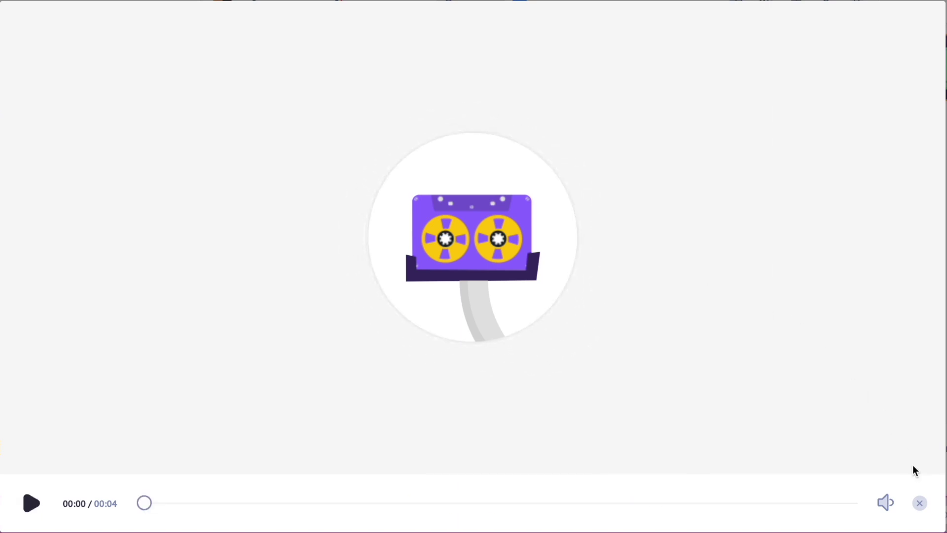
click(922, 503)
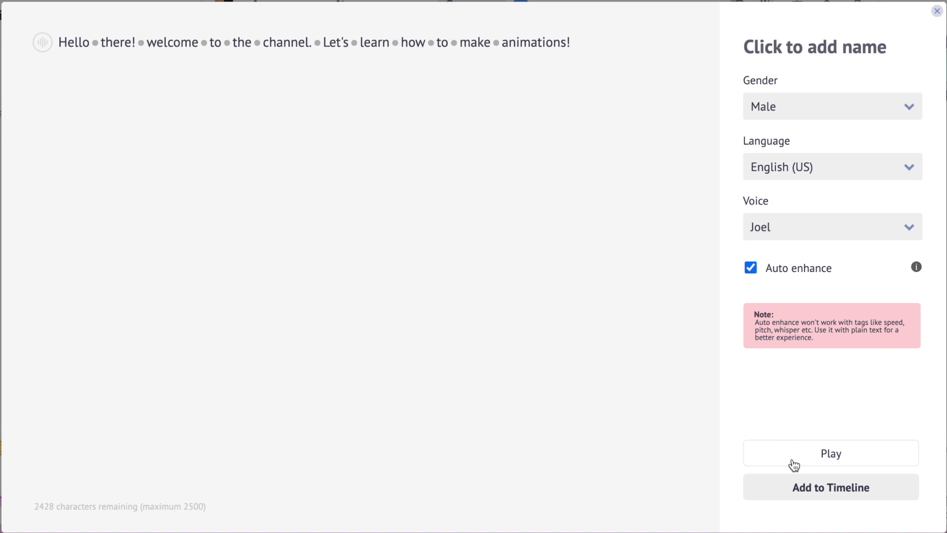
Add the lip-synced voice-over to the timeline, then delete the resulting SDZKJ clip
click(805, 497)
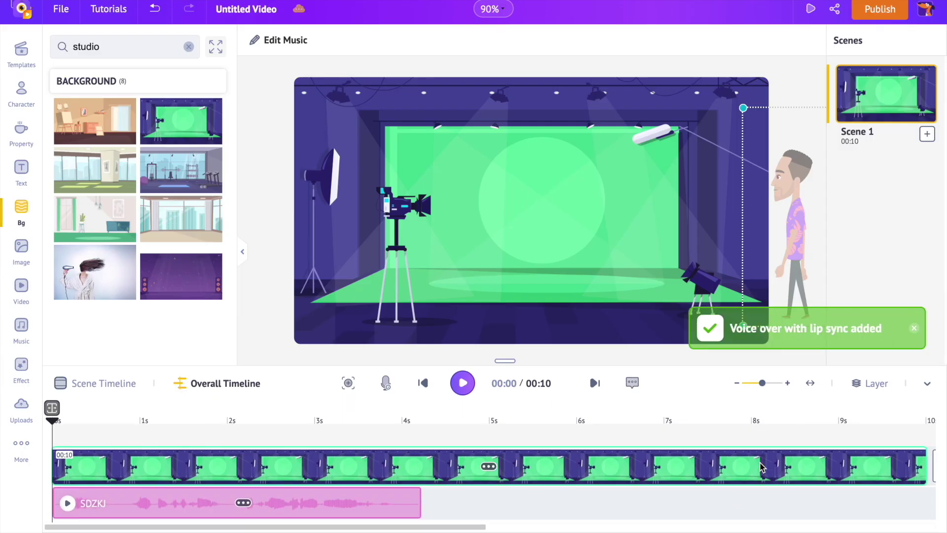
click(244, 503)
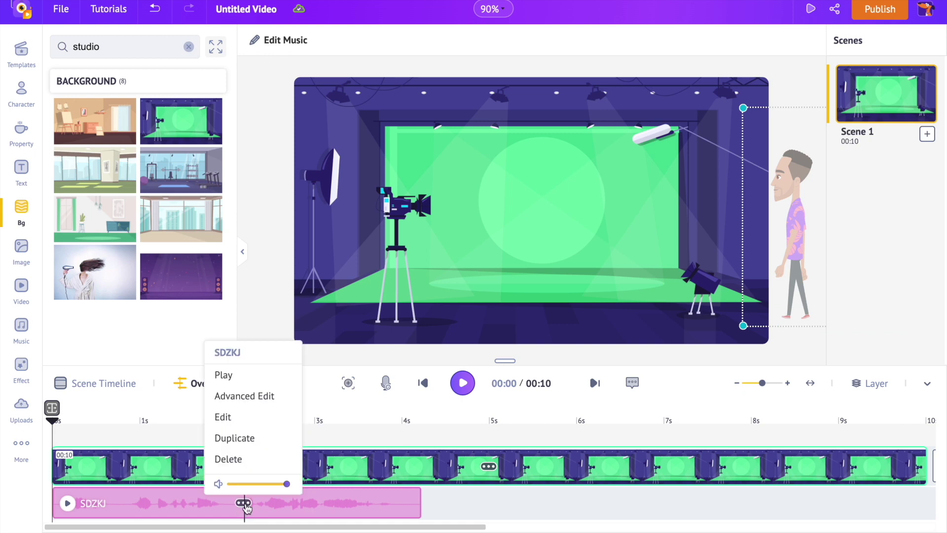
click(223, 458)
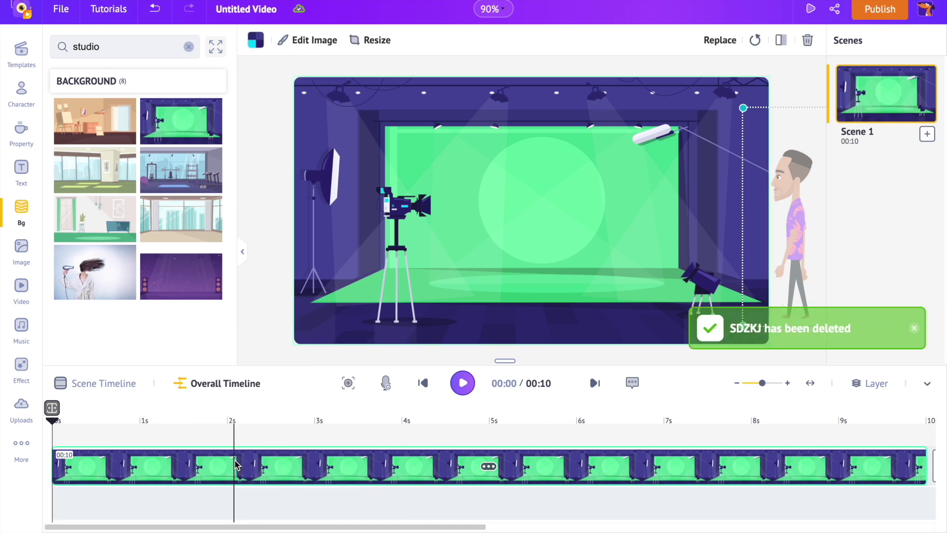
Record a short voice clip for the floral-shirt man and apply it with lip sync
click(645, 179)
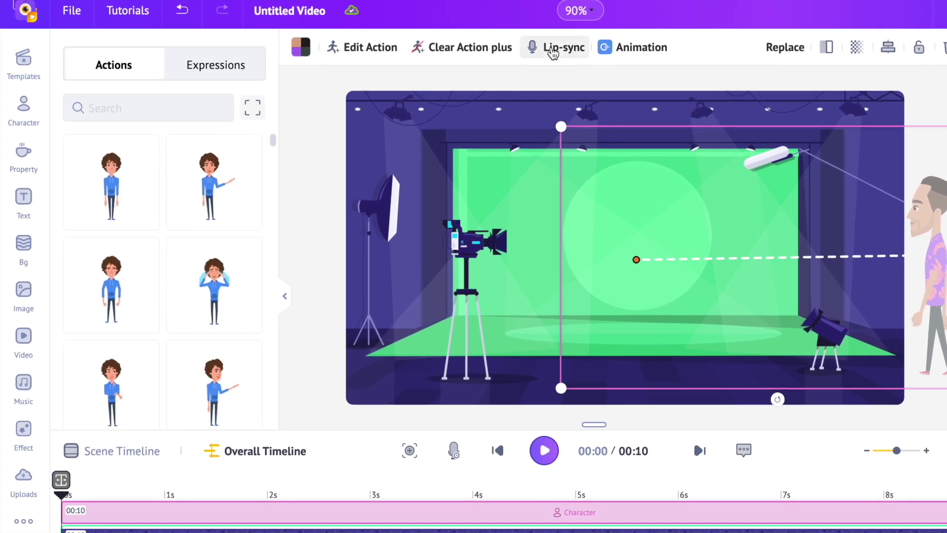
click(476, 40)
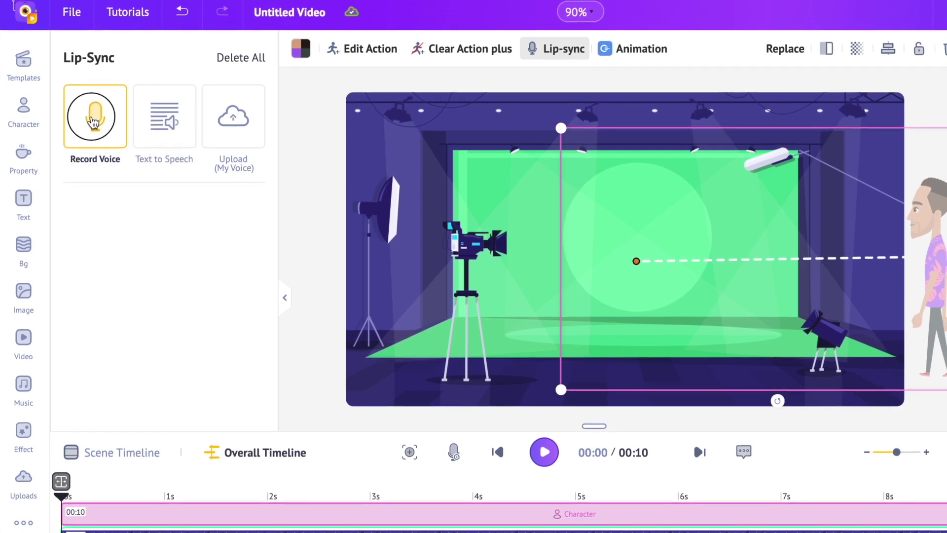
click(95, 115)
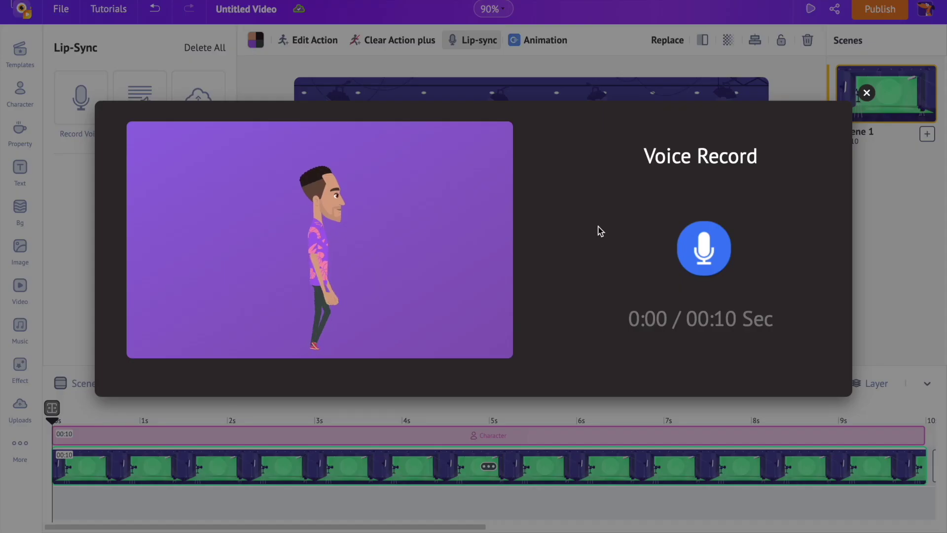
click(711, 255)
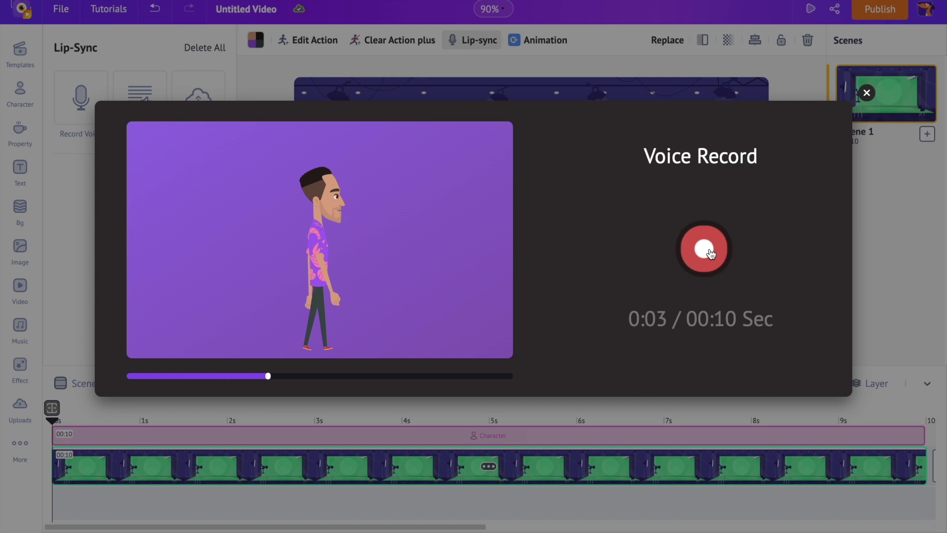
click(709, 252)
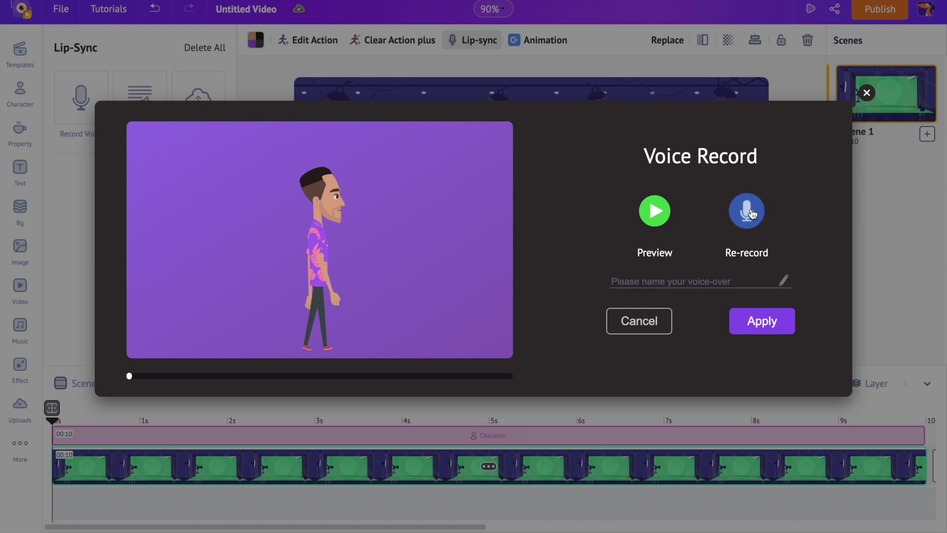
click(760, 322)
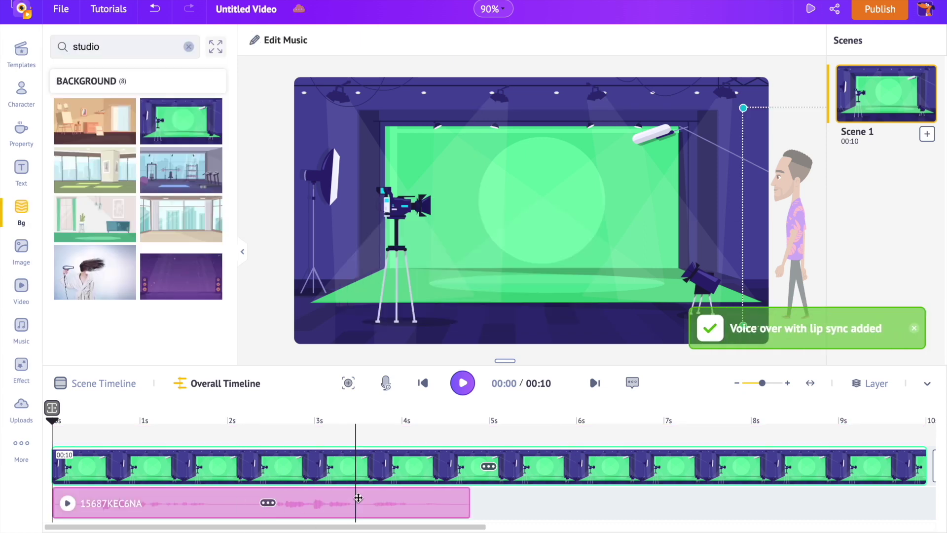
drag(201, 496, 613, 509)
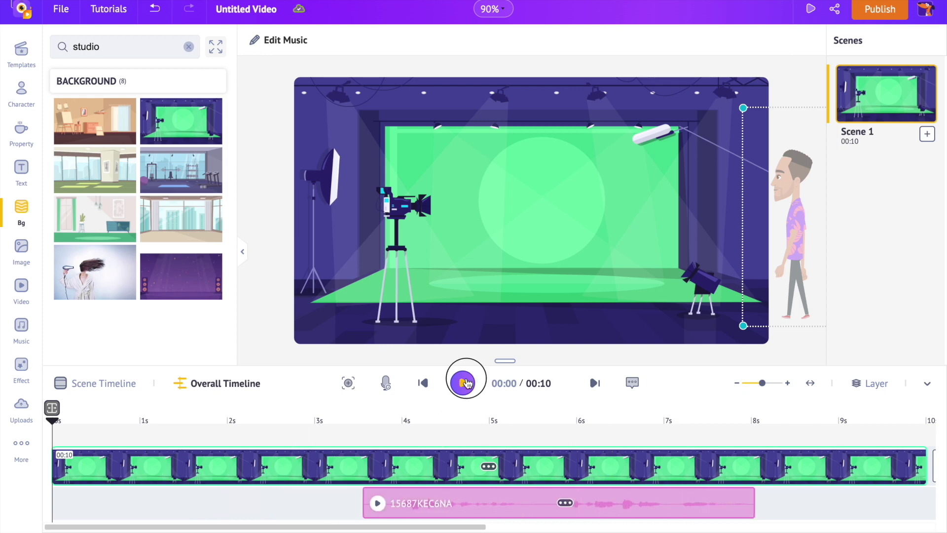
click(465, 383)
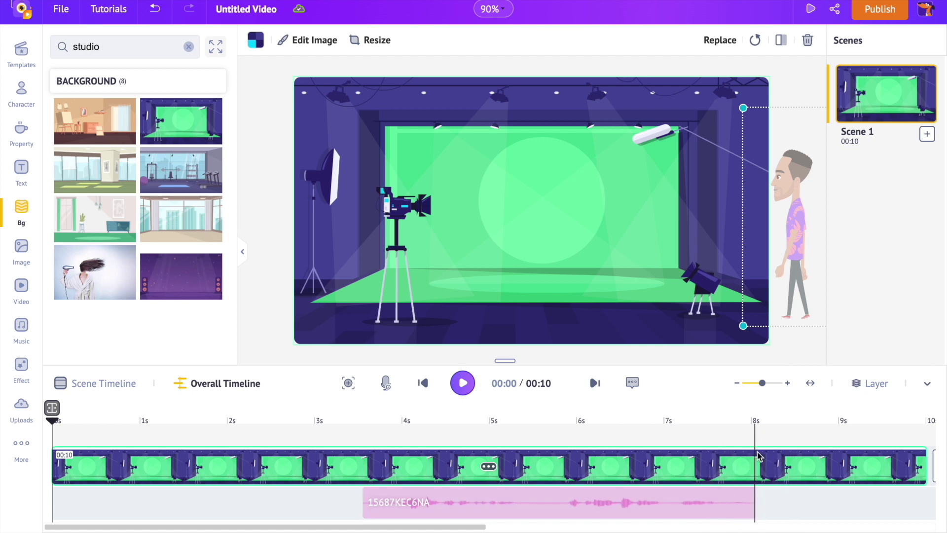
click(119, 384)
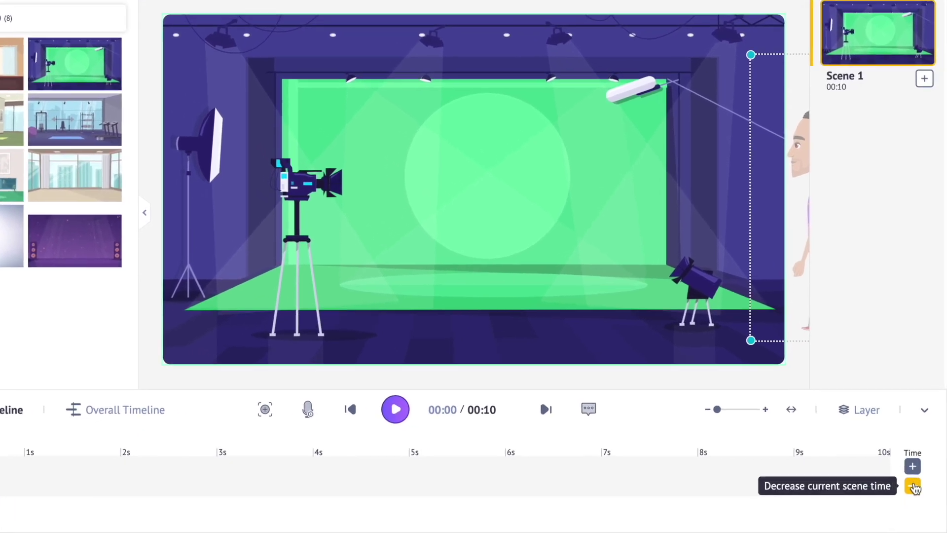
Reduce Scene 1's time twice, from 00:10 to 00:08
click(913, 487)
click(913, 486)
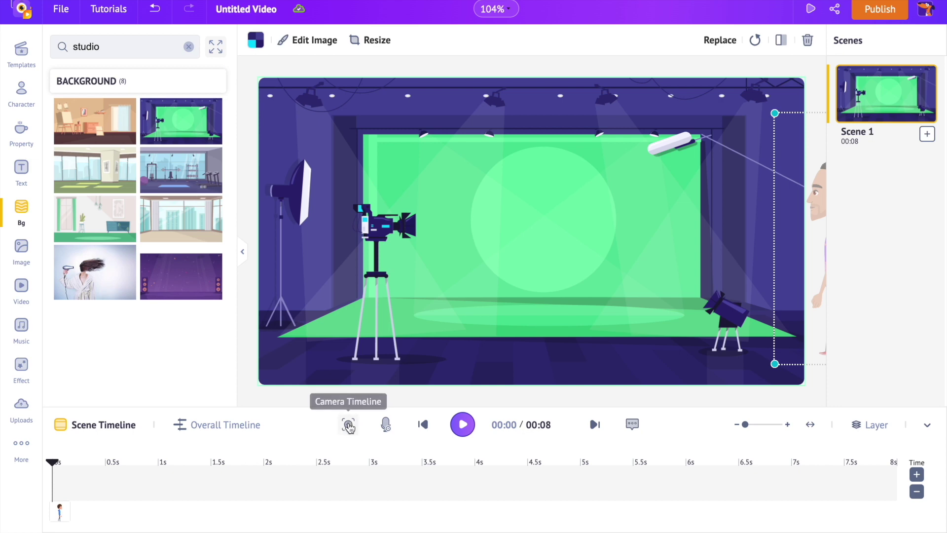
Add a Zoom camera effect framing most of the stage, ending near 4.25 seconds, then play the scene
click(349, 424)
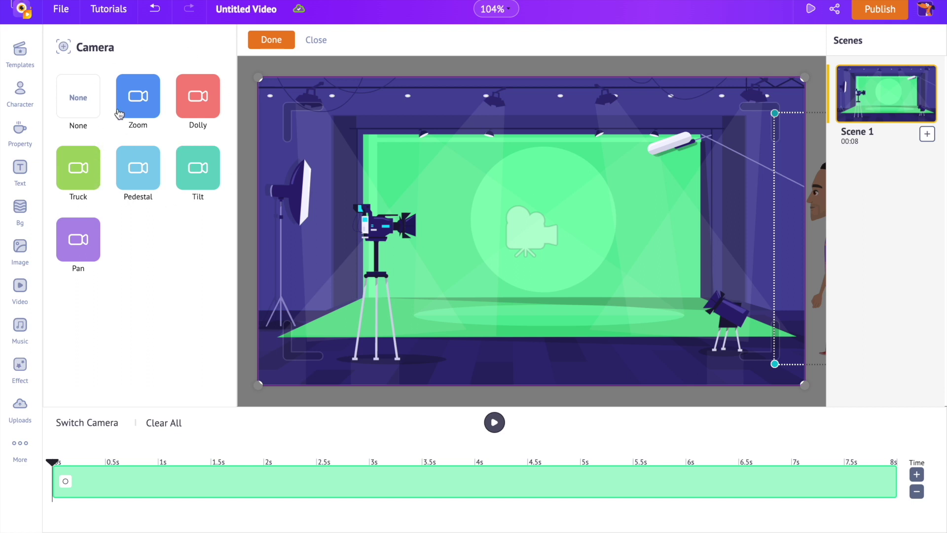
click(139, 110)
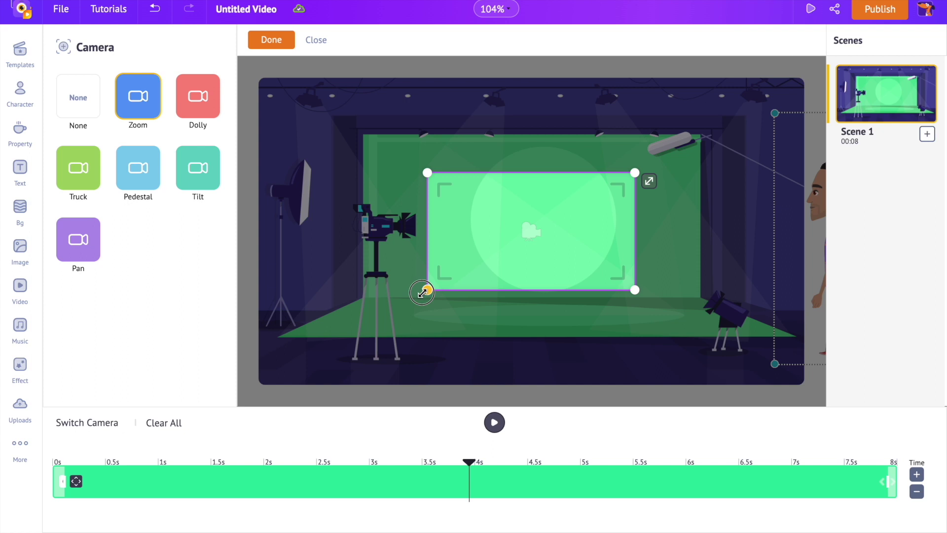
drag(423, 292, 321, 351)
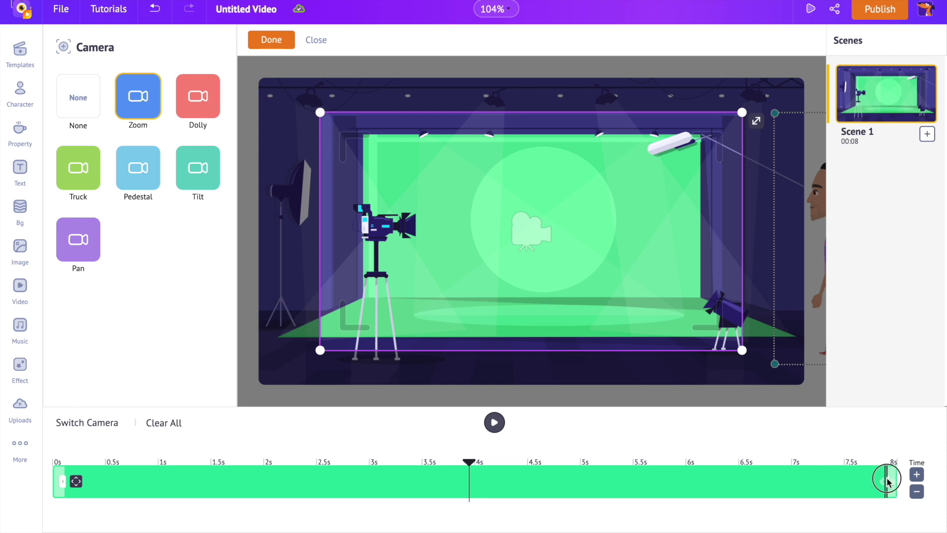
drag(887, 481, 688, 481)
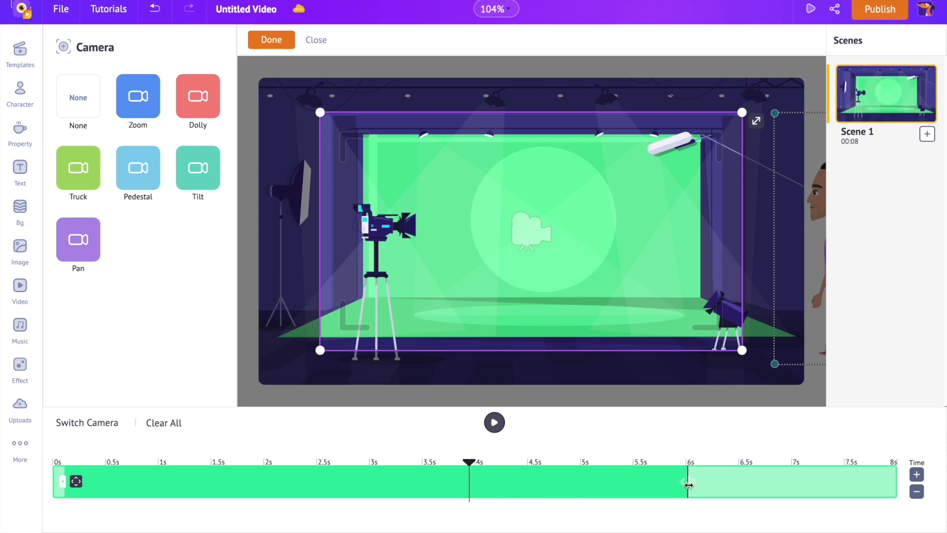
drag(689, 485, 495, 481)
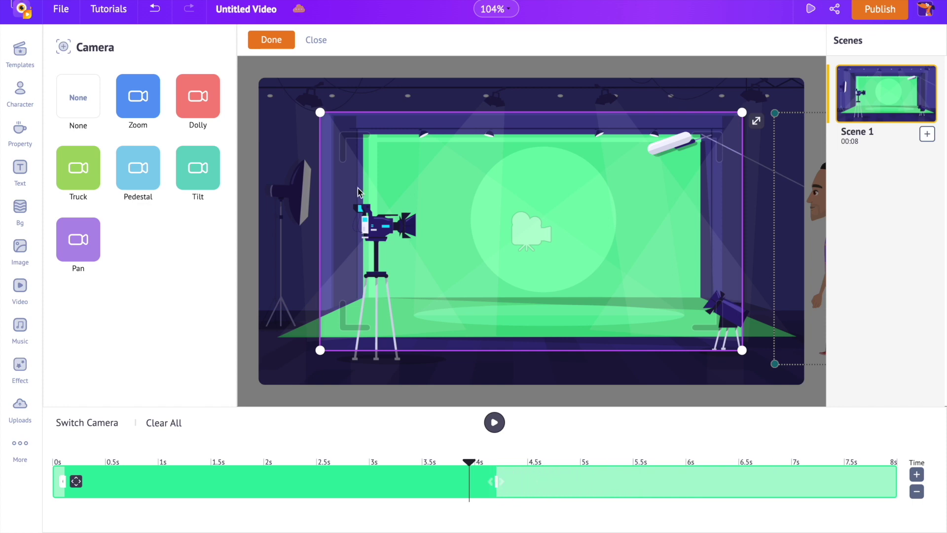
click(271, 40)
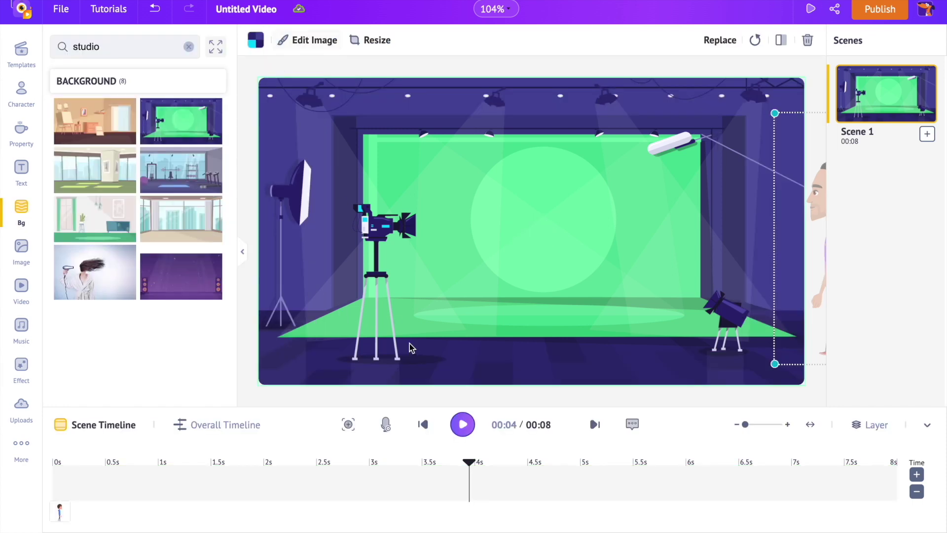
click(427, 432)
click(927, 135)
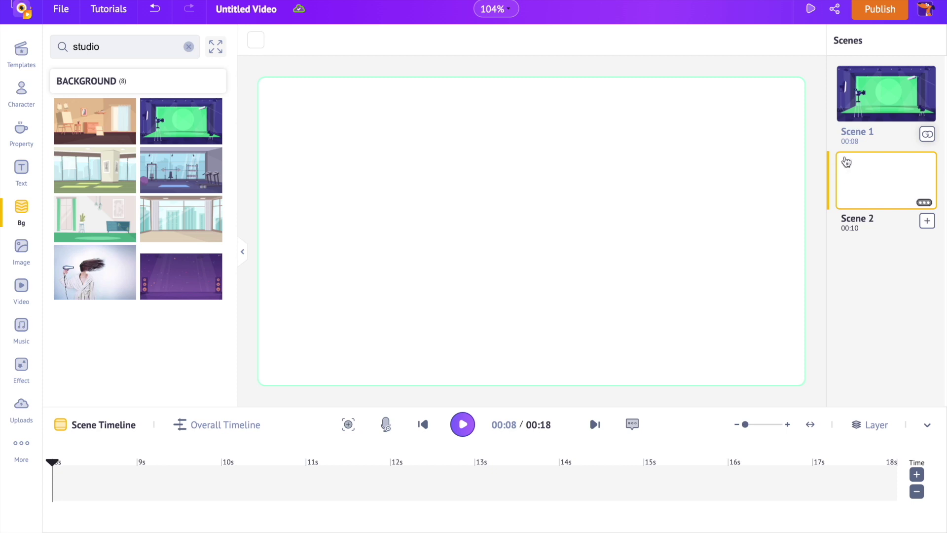
click(924, 203)
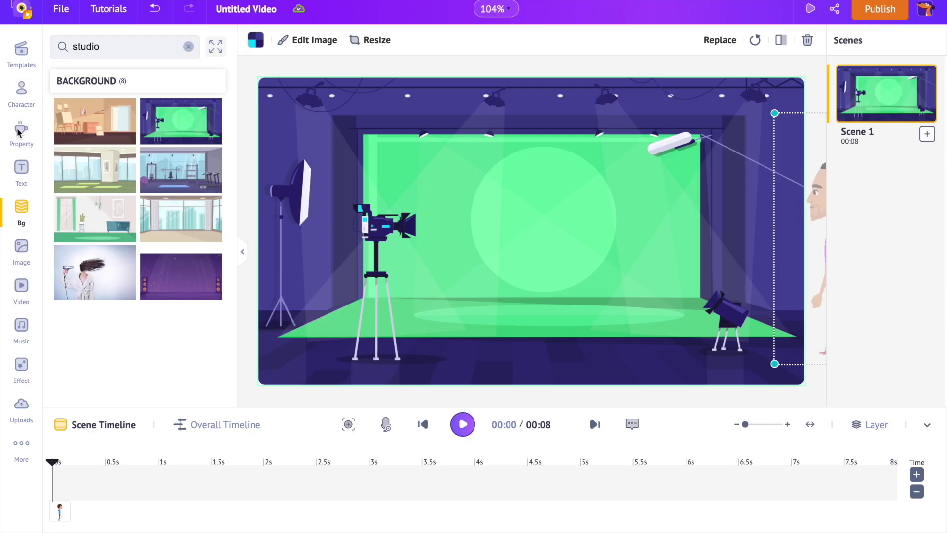
Browse the expanded Music library and add the Pop track 'Below My Feet'
click(20, 327)
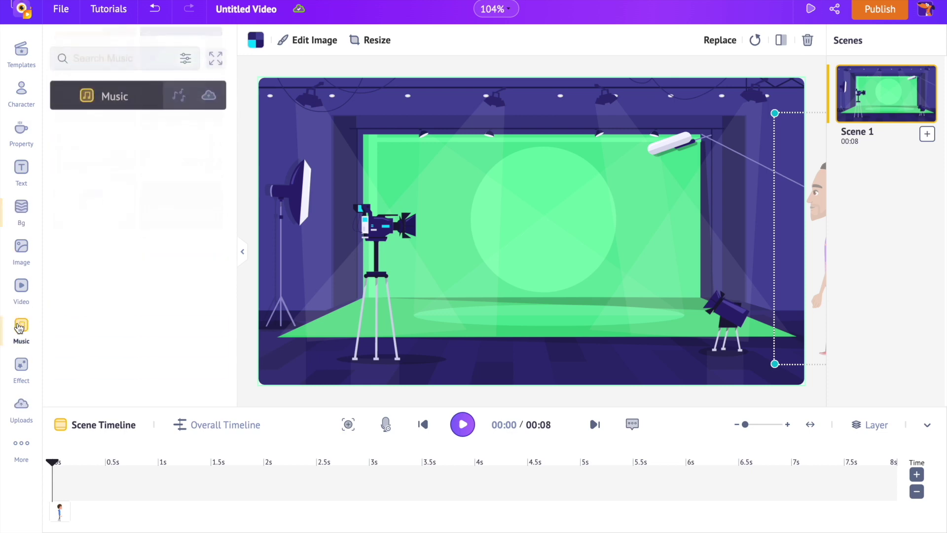
click(219, 48)
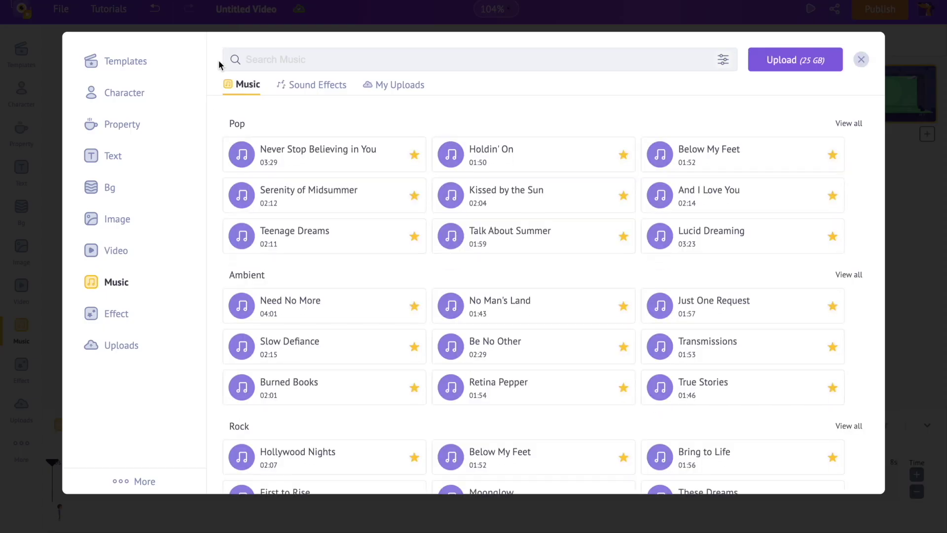
scroll(220, 164, down, 7)
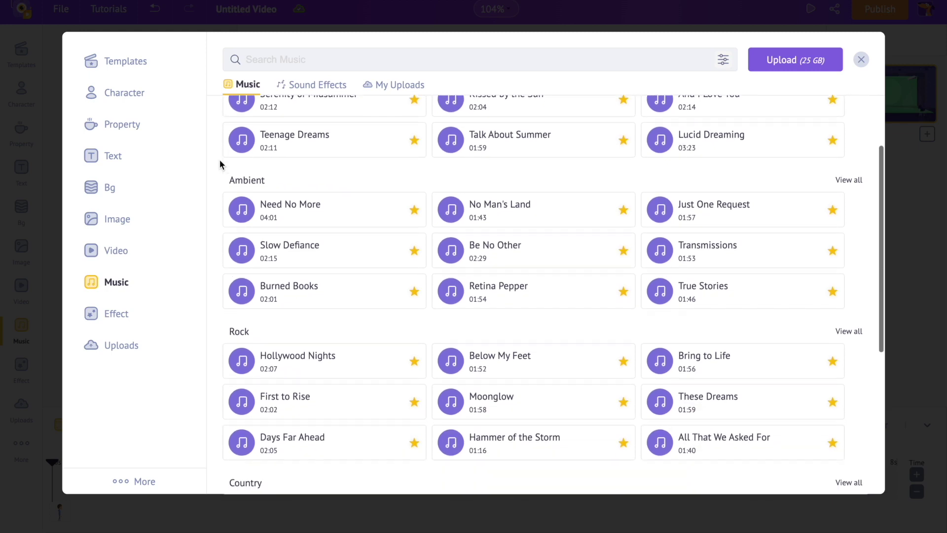
scroll(220, 164, down, 1)
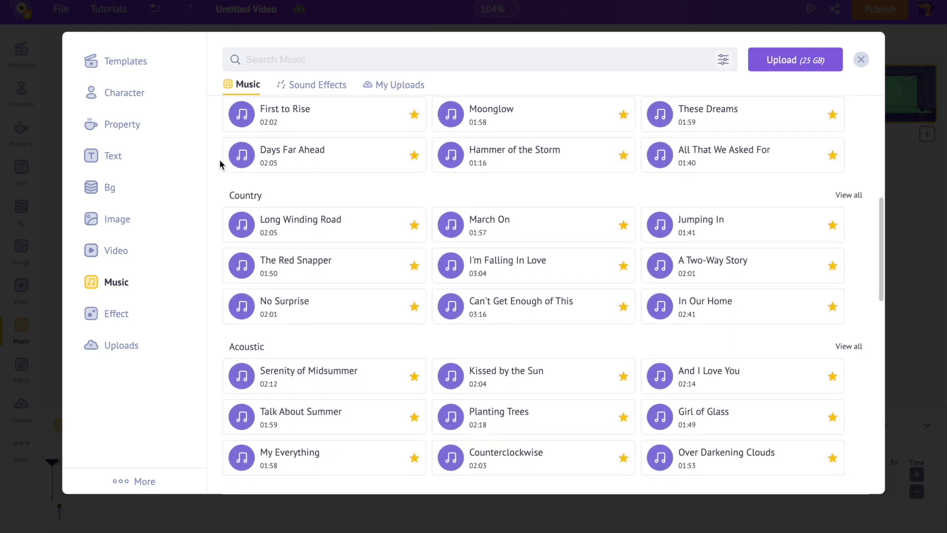
scroll(217, 205, down, 4)
scroll(217, 205, up, 10)
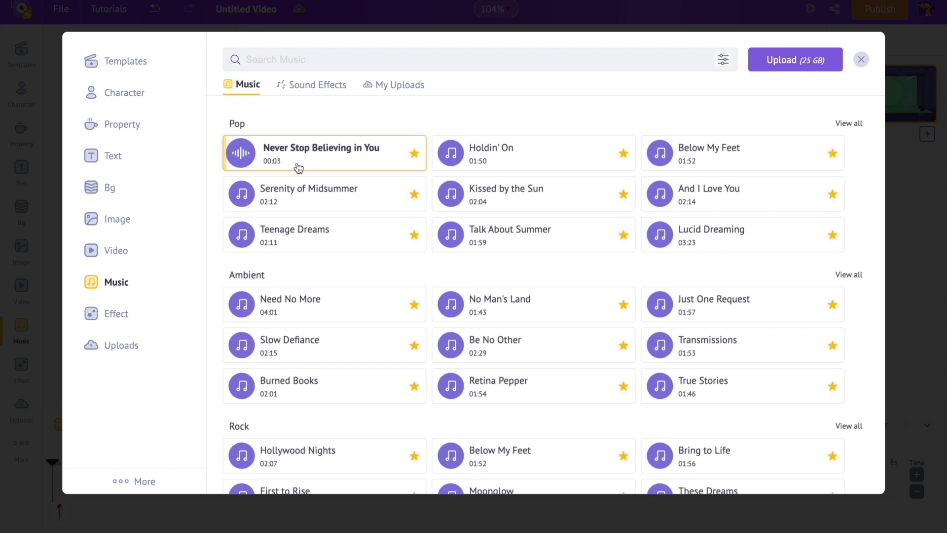
mouse_move(693, 162)
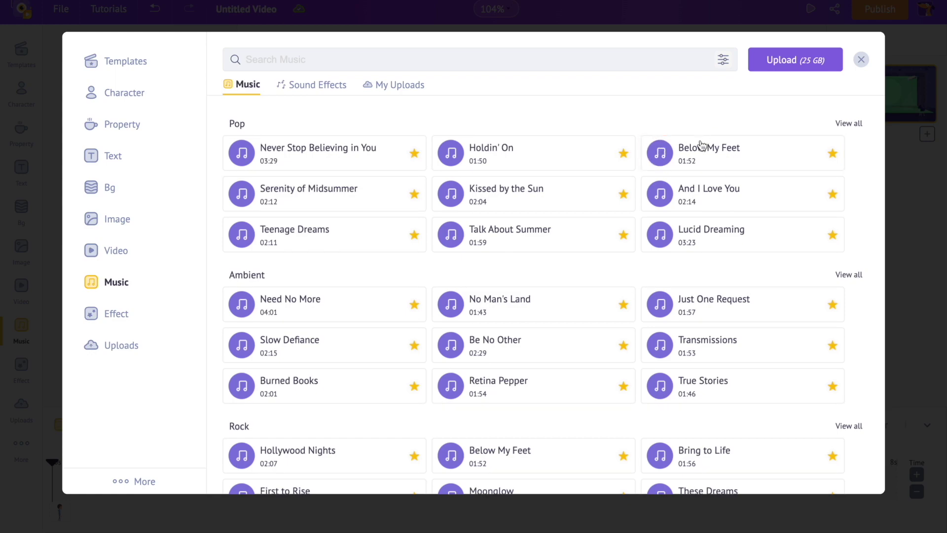
click(703, 148)
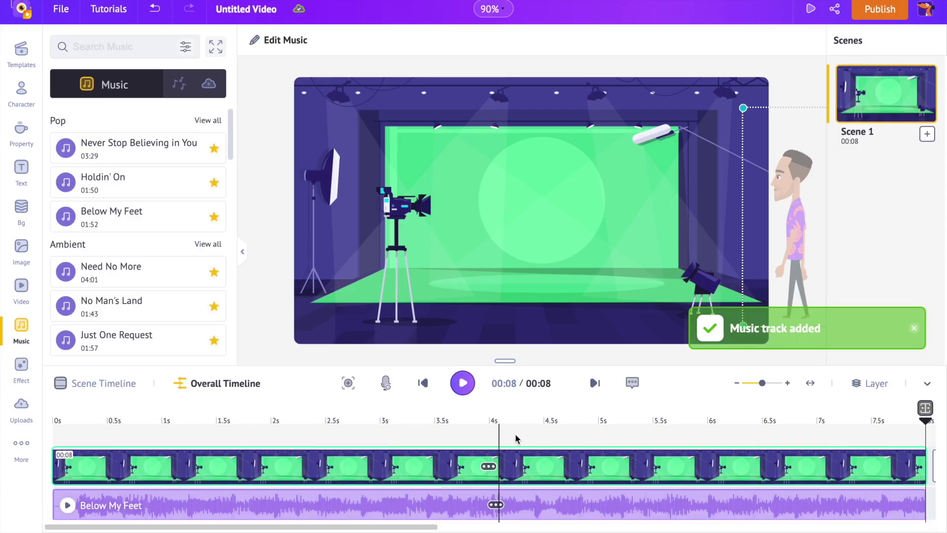
Drop the Below My Feet music volume almost to silence, then replay the scene from the start
drag(505, 361, 508, 326)
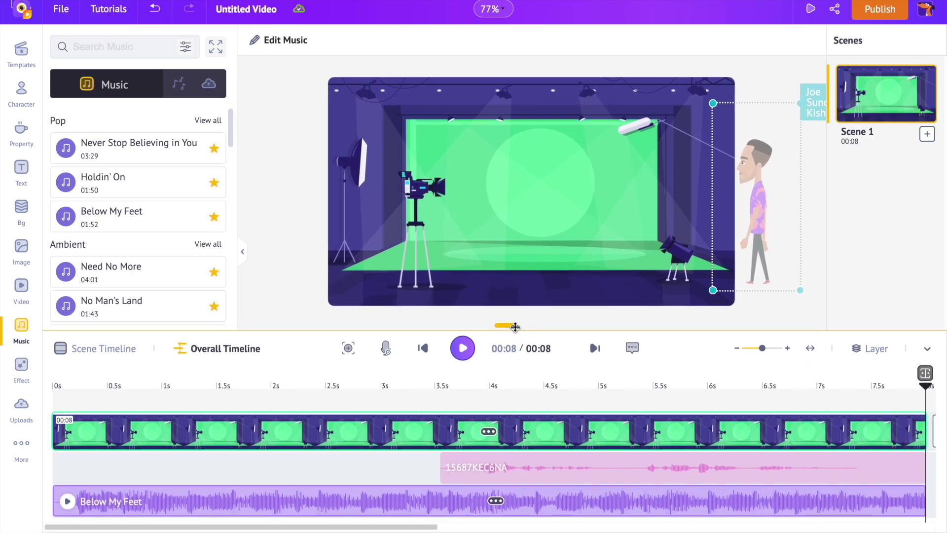
mouse_move(524, 458)
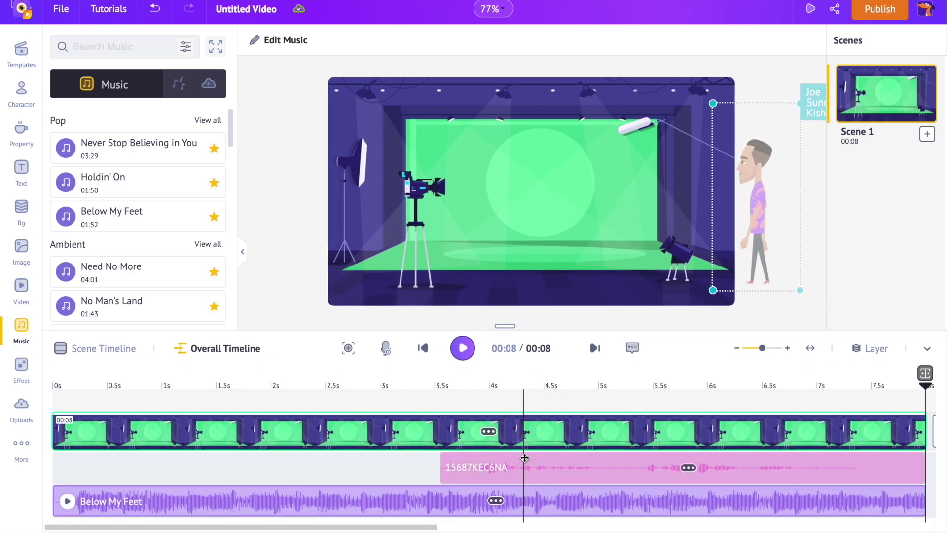
click(560, 498)
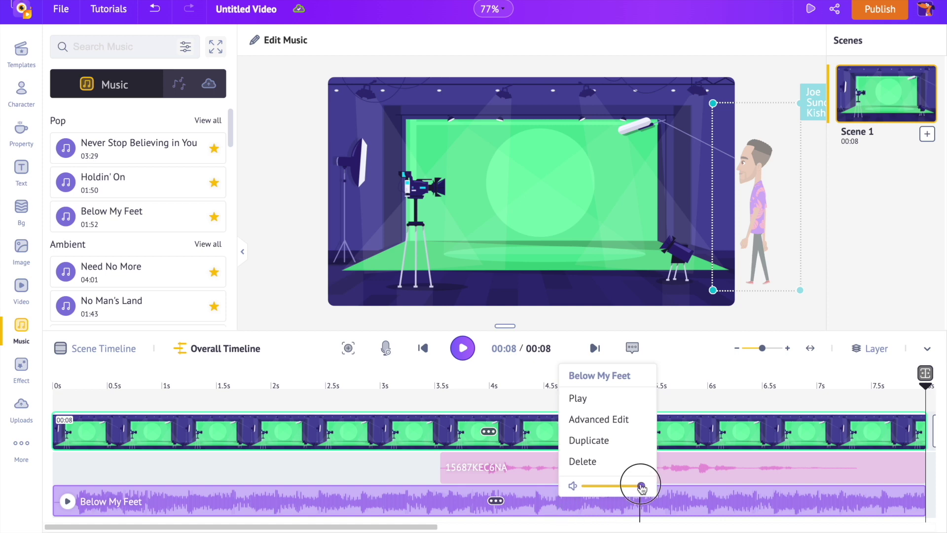
drag(642, 489, 594, 494)
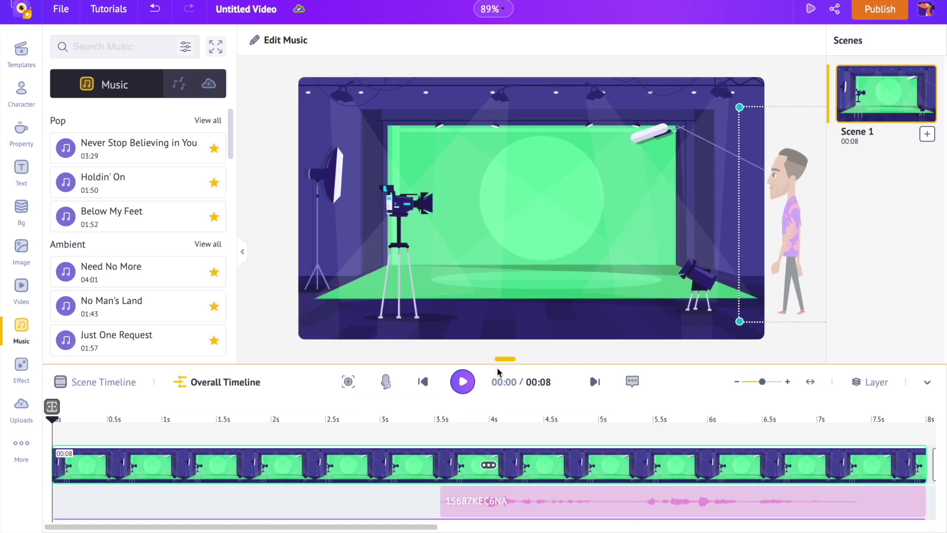
click(463, 381)
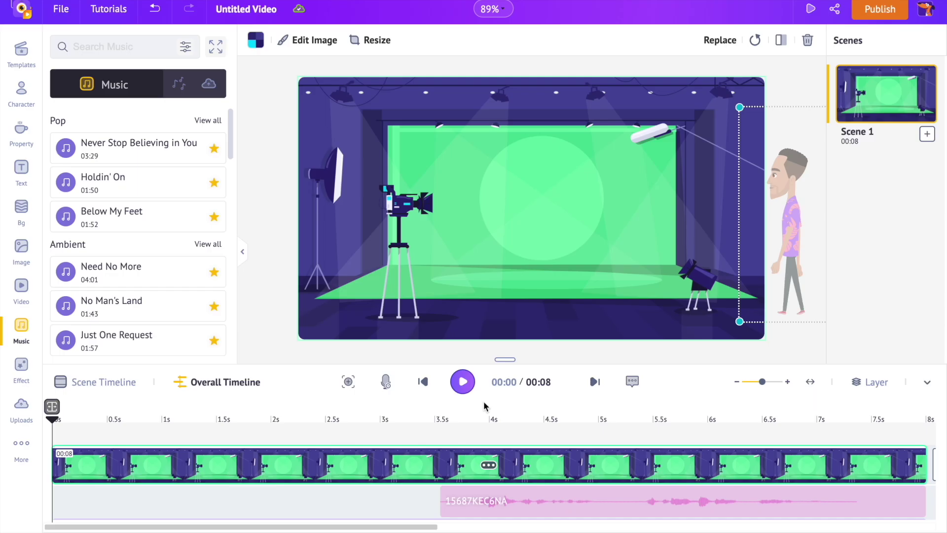
Choose Download Video under Publish to export Untitled Video as HD 720p mp4
click(876, 17)
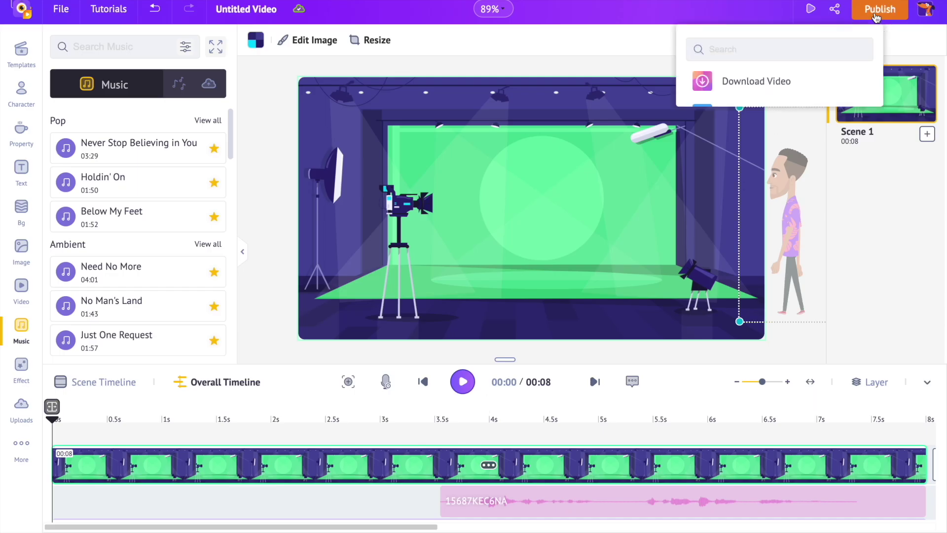
click(814, 91)
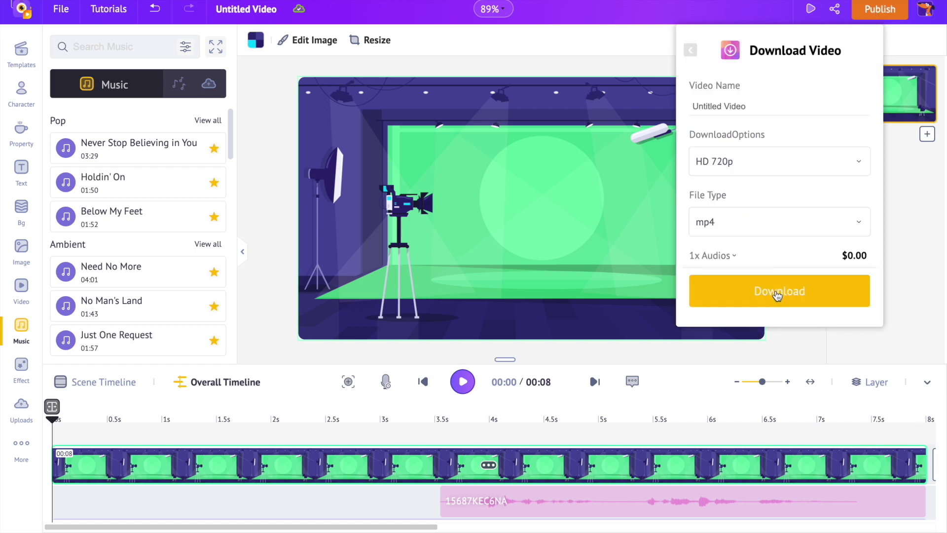